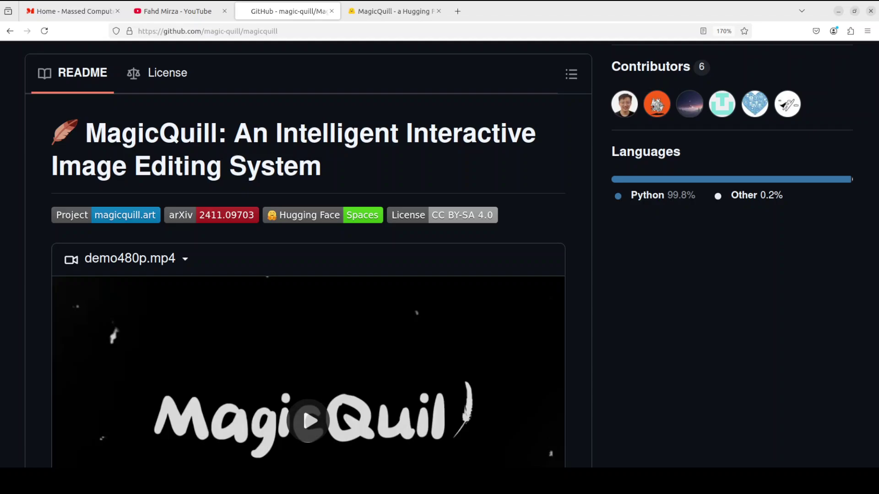
# - Open the MagicQuill Hugging Face Space and upload the sunset painting with the kangaroos to the canvas
pyautogui.click(412, 14)
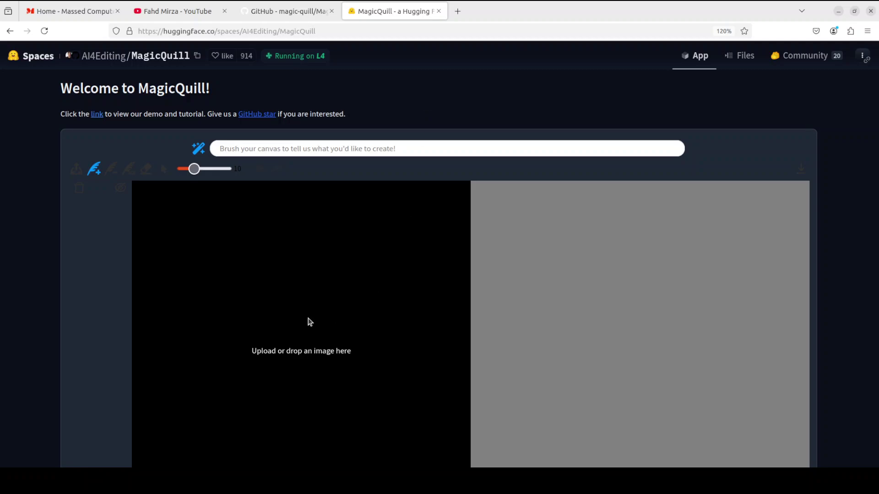
pyautogui.click(284, 351)
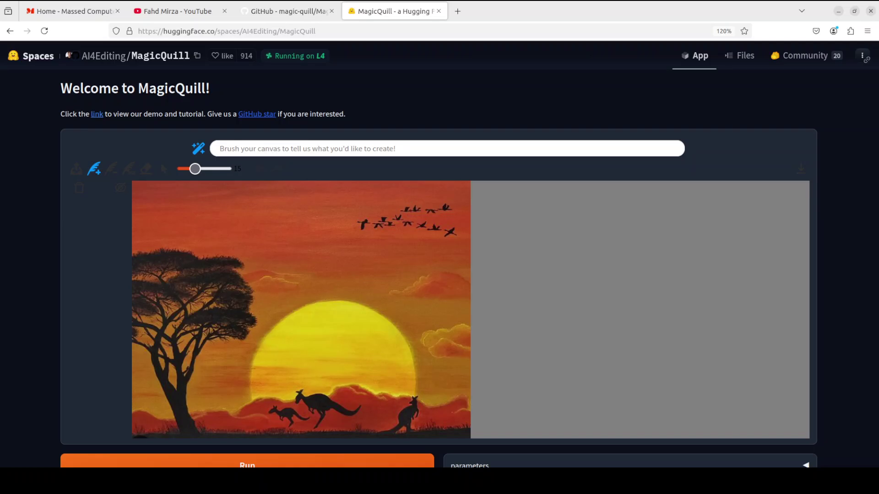
pyautogui.scroll(-3, 438, 254)
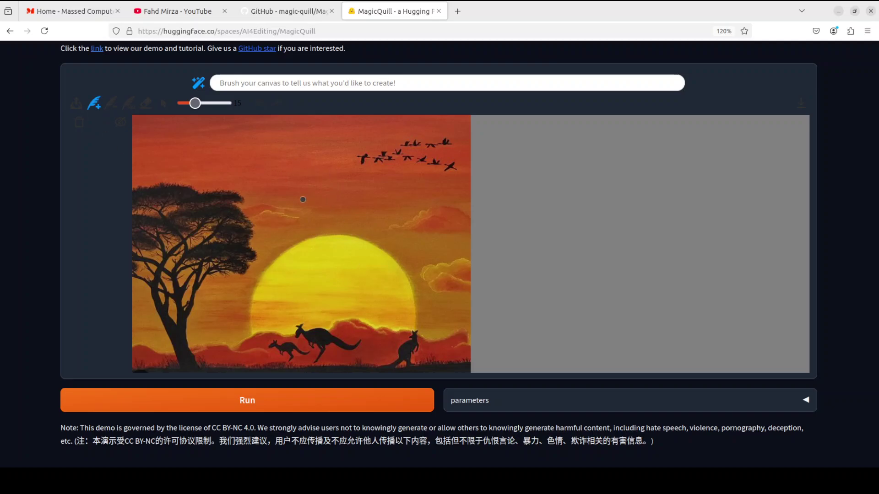
# - Add a kangaroo beside the tree trunk: brush its outline, toggle prompt guessing, generate the edit and accept it
pyautogui.moveTo(201, 346)
pyautogui.mouseDown()
pyautogui.moveTo(249, 339)
pyautogui.moveTo(247, 349)
pyautogui.moveTo(214, 342)
pyautogui.moveTo(216, 367)
pyautogui.moveTo(219, 347)
pyautogui.moveTo(227, 361)
pyautogui.moveTo(246, 366)
pyautogui.mouseUp()
pyautogui.click(198, 84)
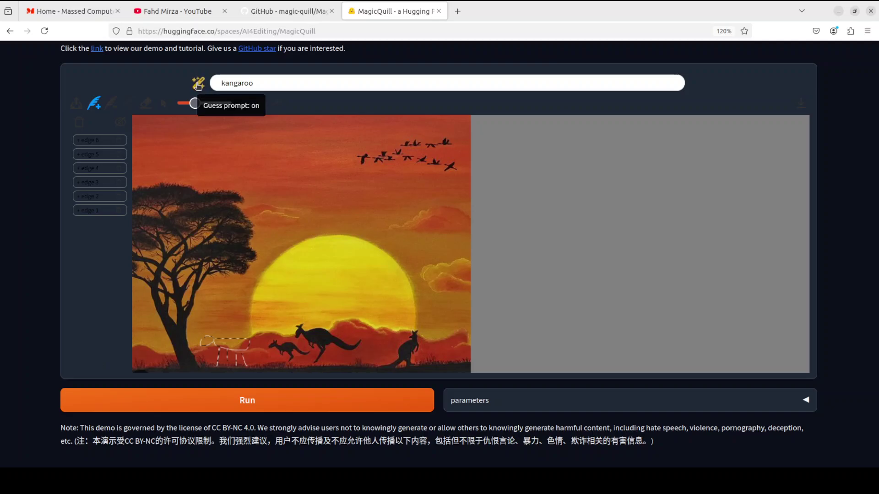
pyautogui.click(273, 403)
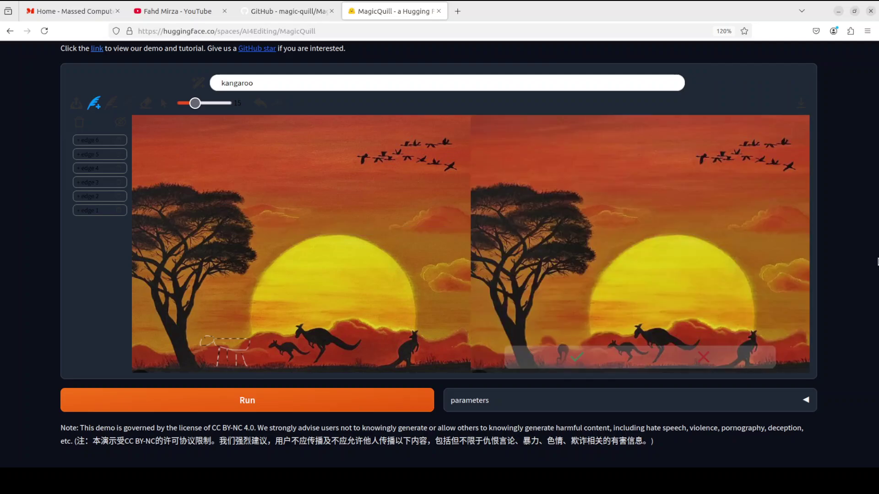
pyautogui.click(575, 360)
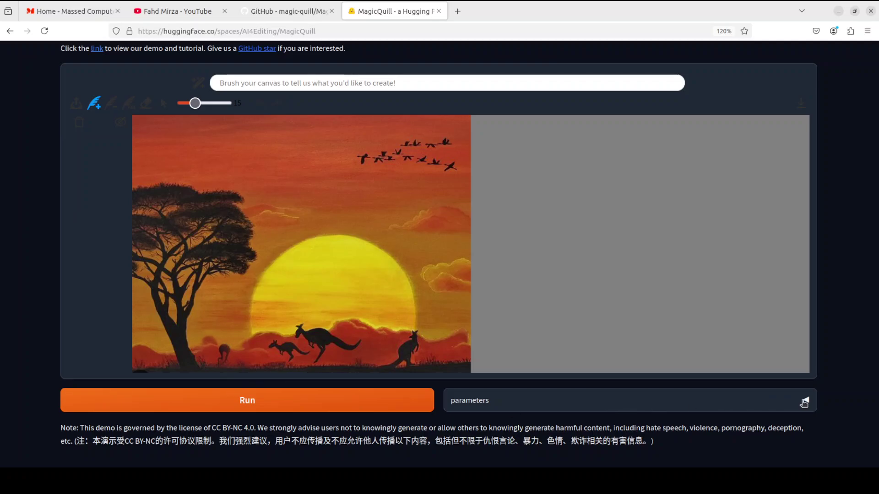
# - Expand the generation parameters and look over the base model and negative prompt settings
pyautogui.click(805, 400)
pyautogui.scroll(-2, 800, 401)
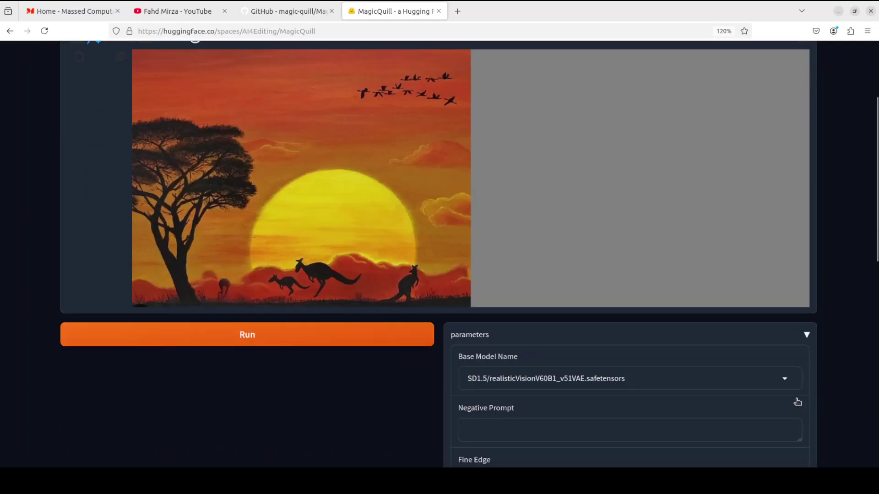
pyautogui.scroll(4, 685, 376)
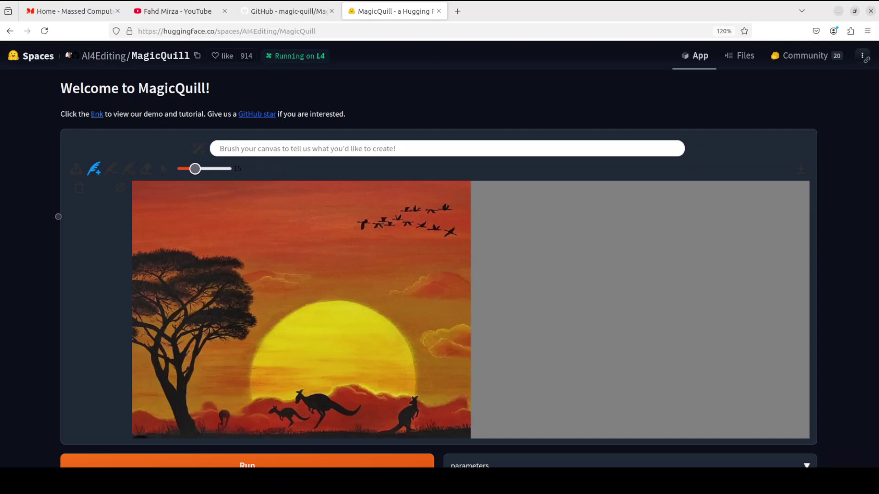
# - Switch to the Massed Compute page and the terminal, and check the GPU with nvidia-smi
pyautogui.click(73, 13)
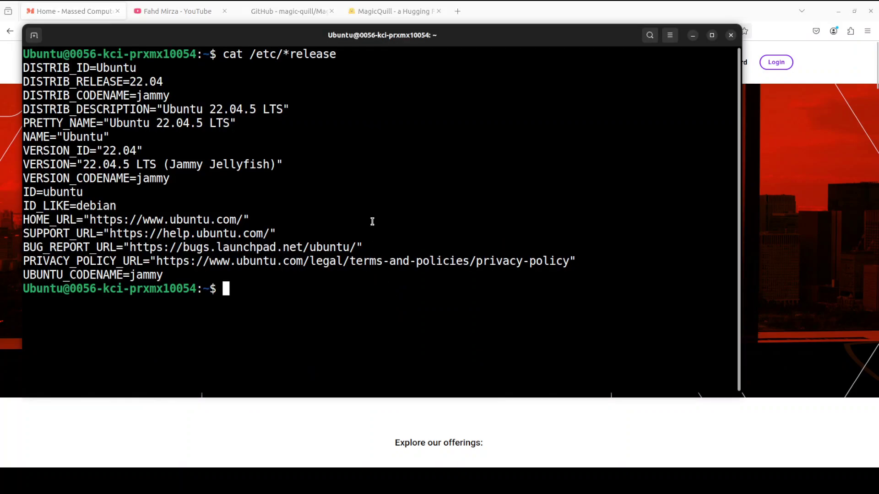
pyautogui.write('nvidia-smi')
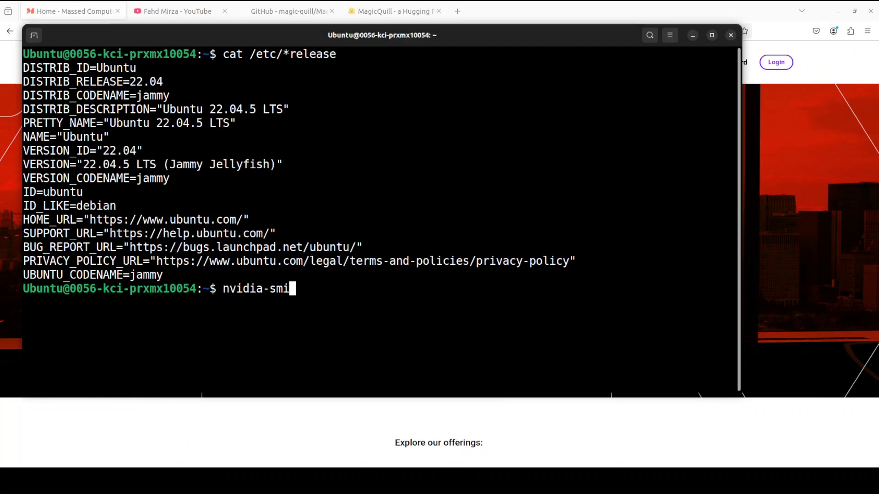
pyautogui.press('Return')
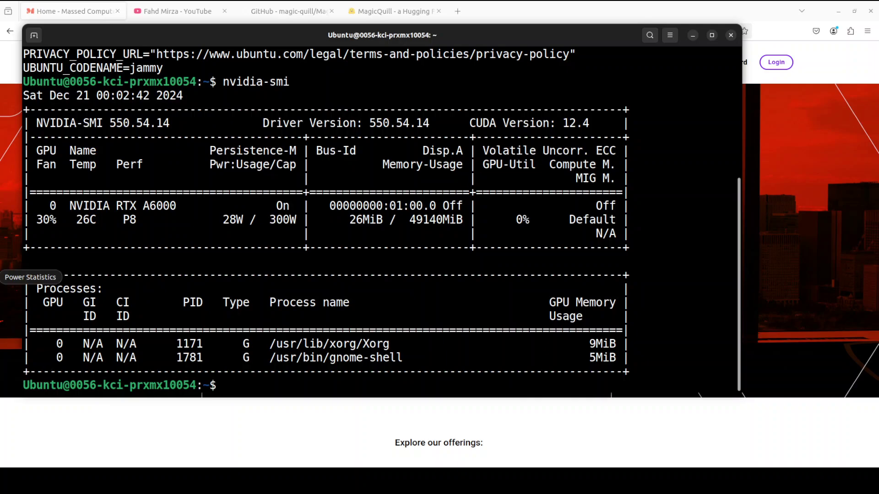
# - Create a conda environment named ai with Python 3.10 and activate it
pyautogui.rightClick(424, 293)
pyautogui.click(462, 325)
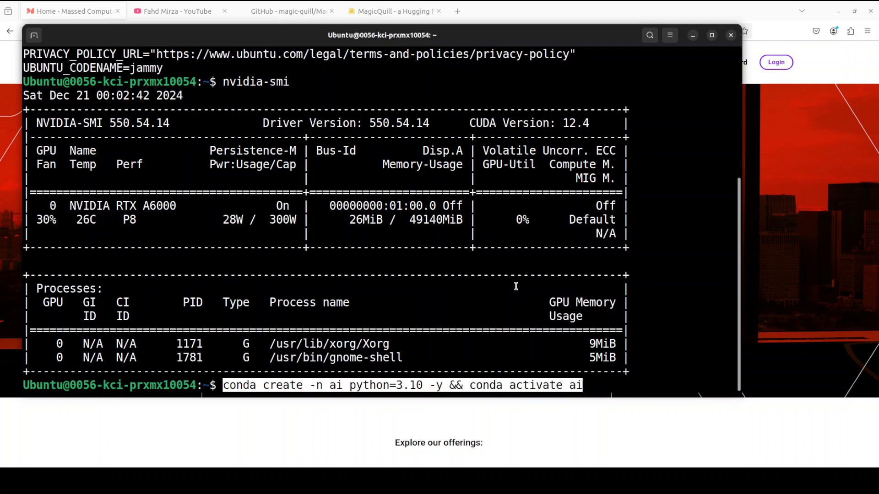
pyautogui.press('Return')
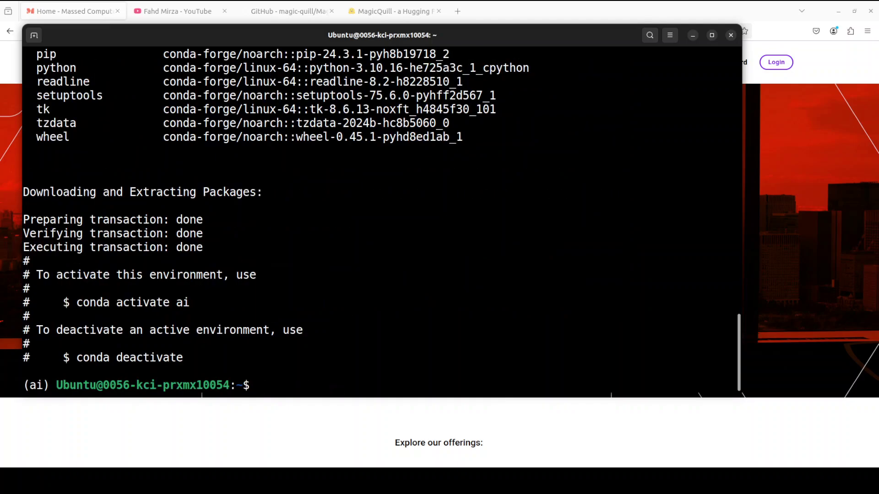
pyautogui.rightClick(424, 245)
pyautogui.click(447, 276)
pyautogui.press('Return')
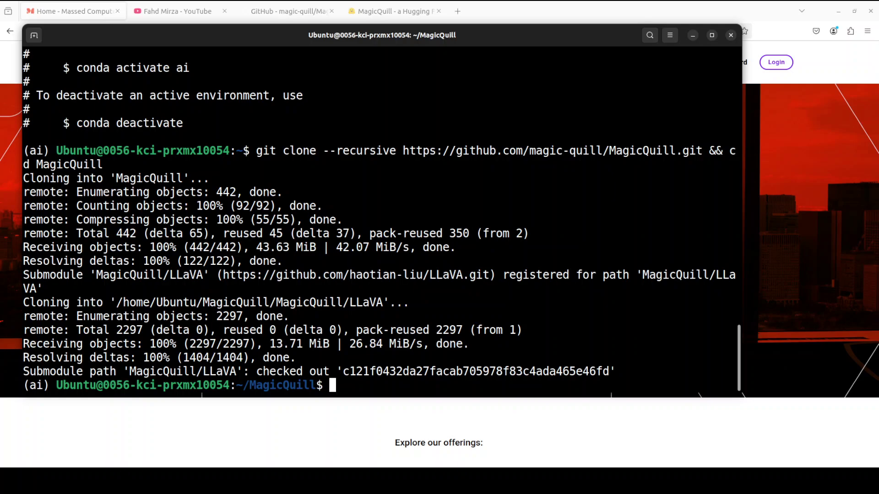
# - Download the pretrained models from the project's SharePoint link with wget, saving them as models.zip
pyautogui.rightClick(554, 305)
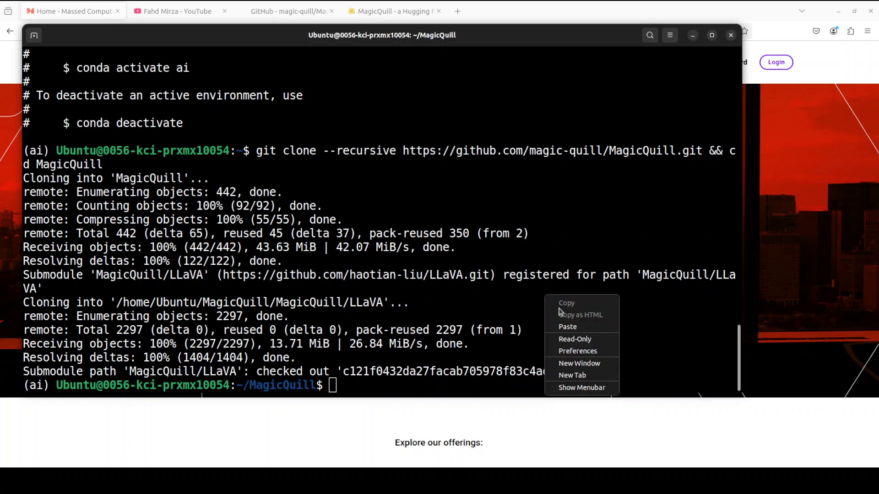
pyautogui.click(569, 327)
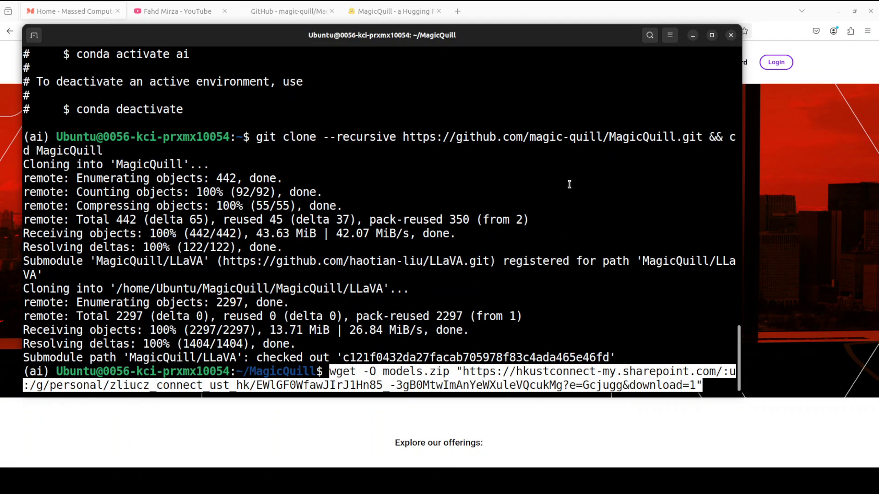
pyautogui.press('Return')
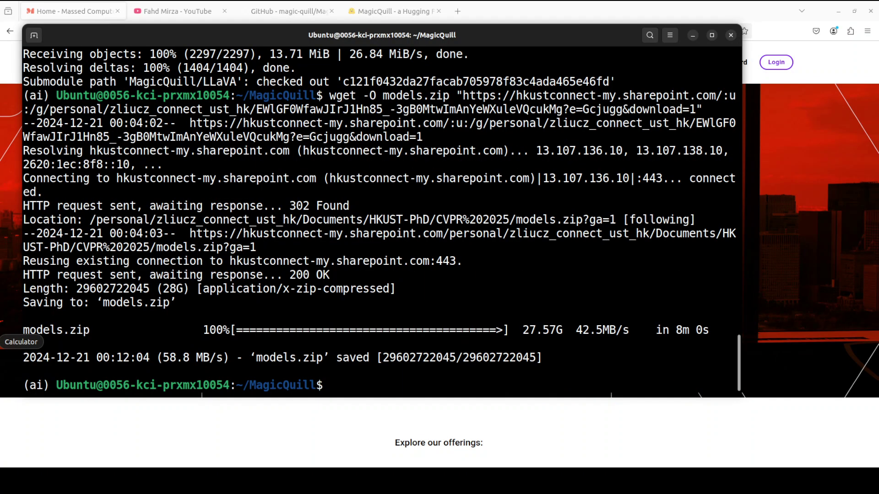
# - Extract models.zip in the MagicQuill directory with unzip
pyautogui.rightClick(456, 301)
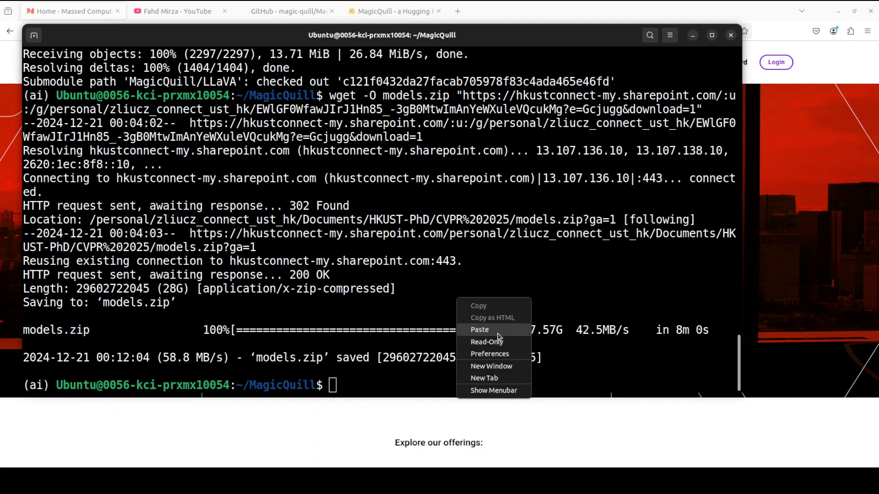
pyautogui.press('Return')
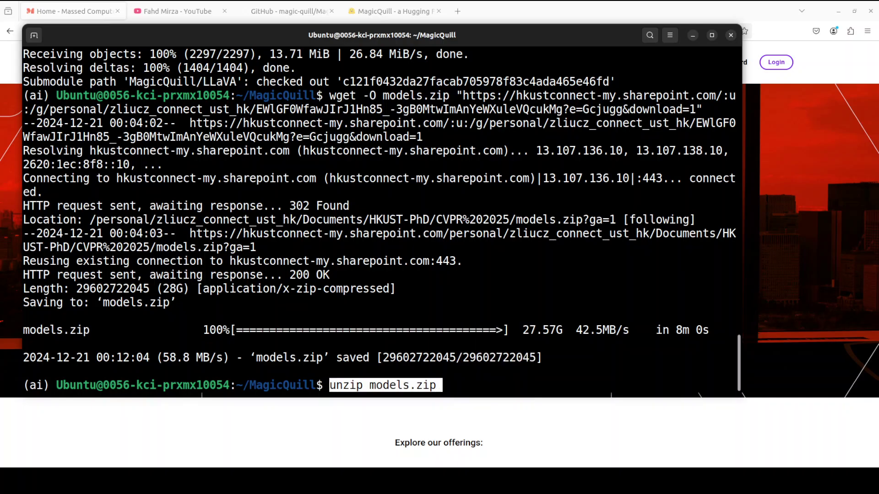
pyautogui.press('Return')
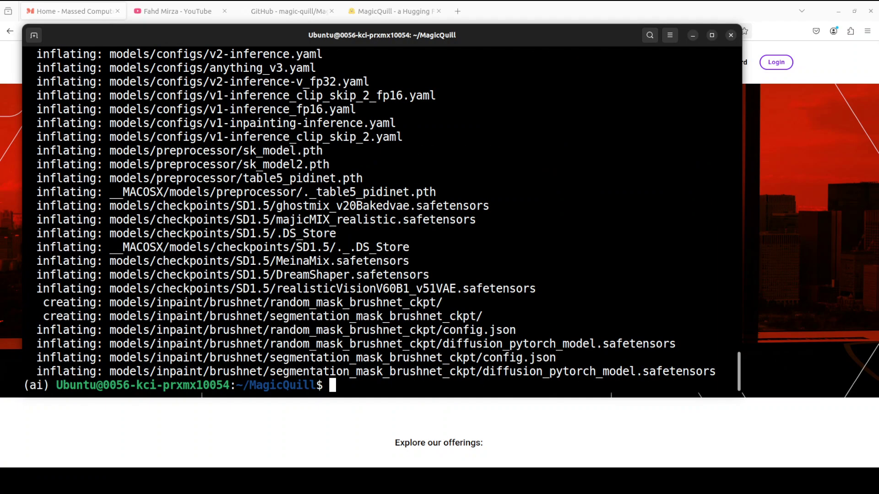
# - Check the total disk usage of the MagicQuill directory with du -sh
pyautogui.tripleClick(546, 240)
pyautogui.write('du -sh .')
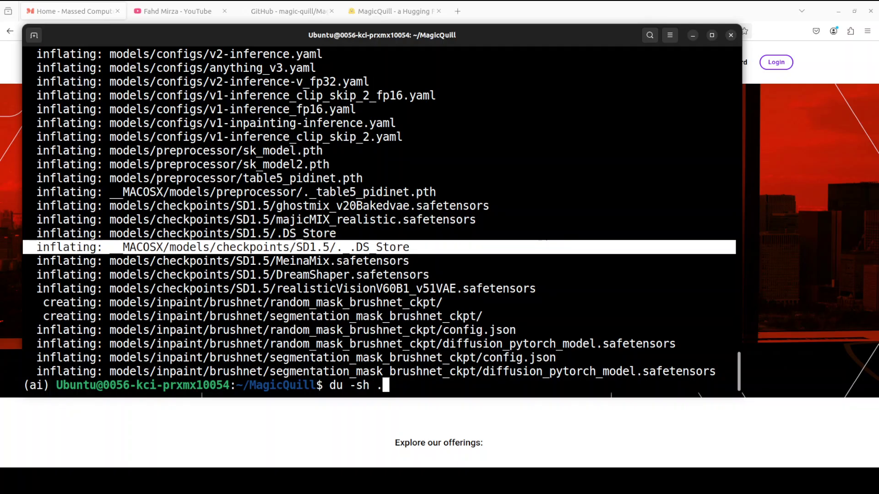
pyautogui.press('Return')
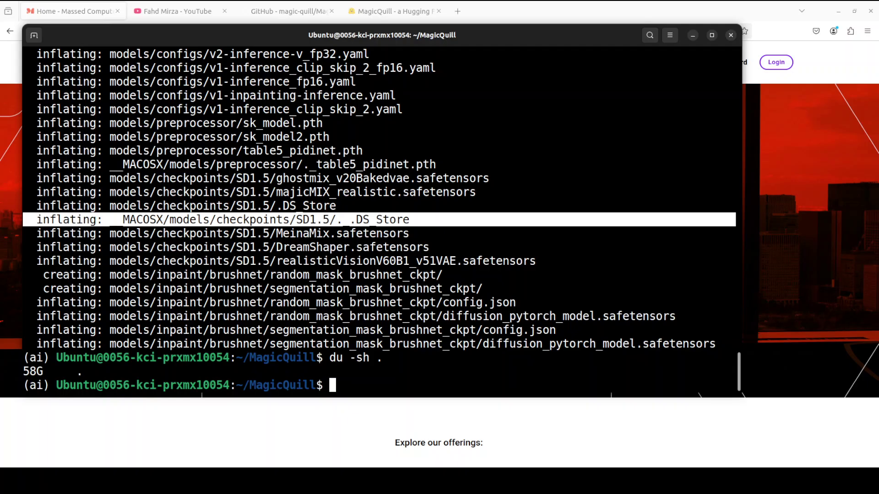
pyautogui.rightClick(556, 192)
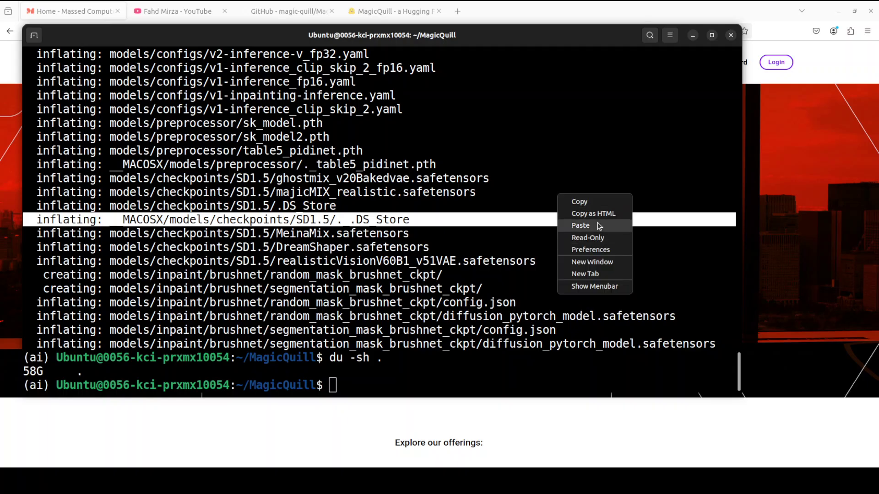
pyautogui.click(581, 226)
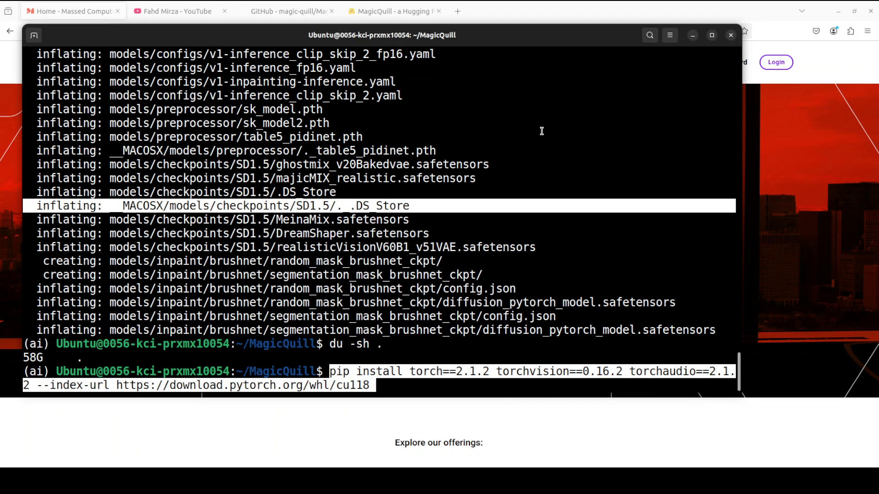
pyautogui.press('Return')
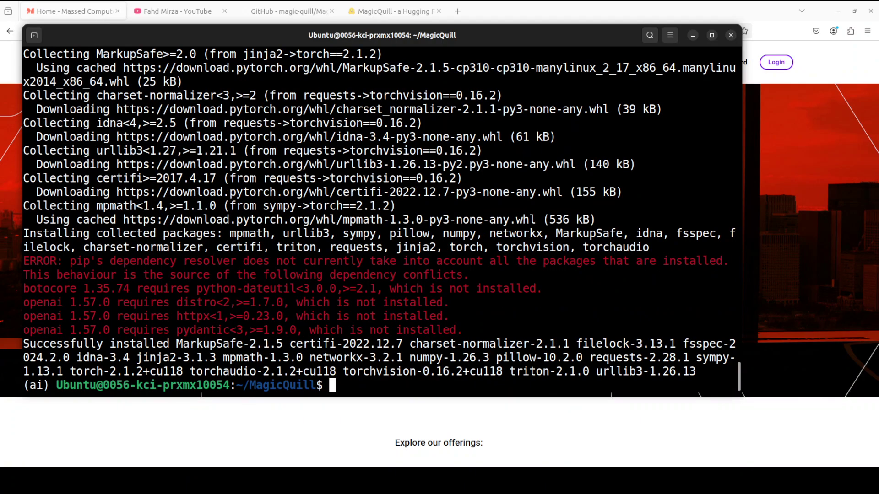
# - Install the Gradio interface wheel gradio_magicquill-0.0.1-py3-none-any.whl with pip
pyautogui.rightClick(600, 294)
pyautogui.click(631, 326)
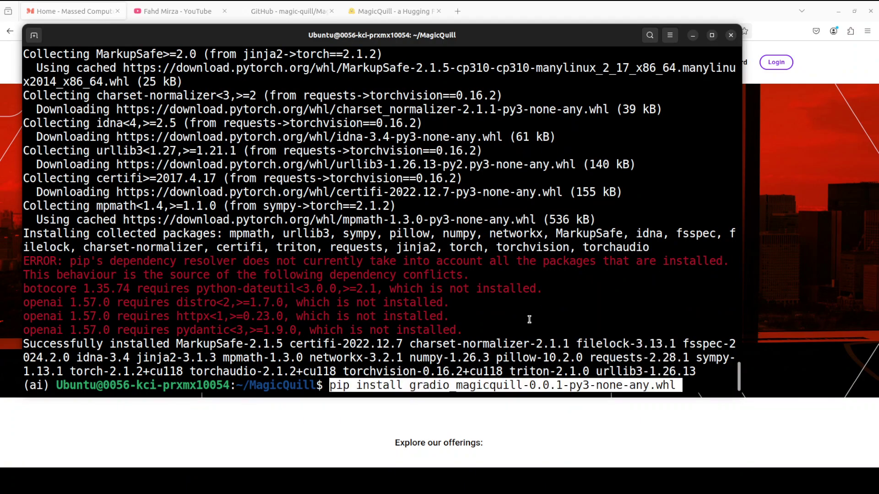
pyautogui.press('Return')
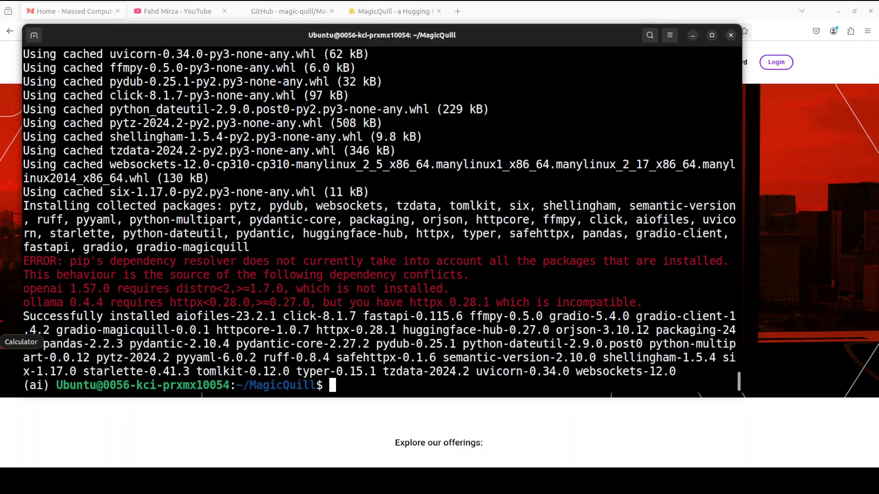
# - Force-copy pyproject.toml into MagicQuill/LLaVA/ and install that folder as an editable pip package
pyautogui.write('cp -f pyproject.toml MagicQuill/LLaVA/')
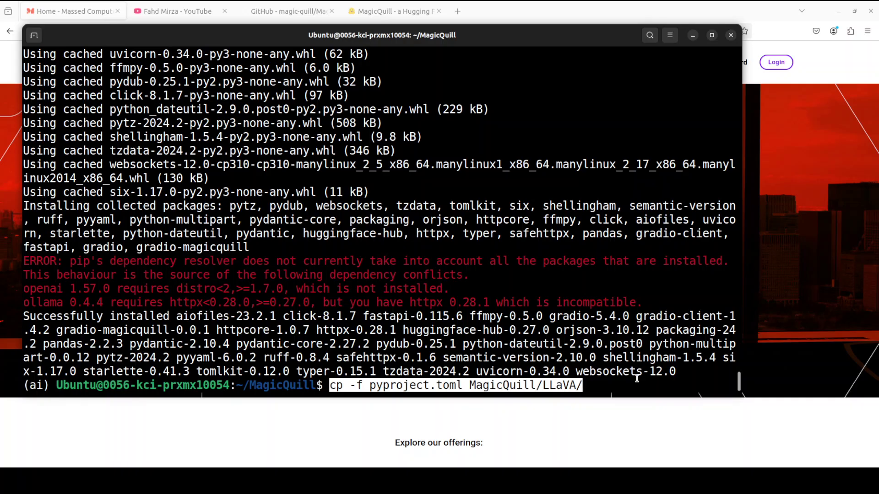
pyautogui.press('Return')
pyautogui.rightClick(492, 310)
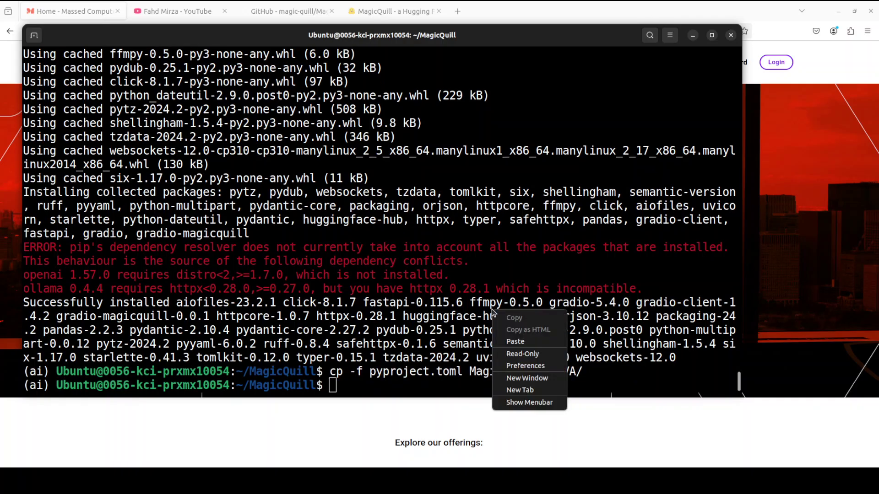
pyautogui.click(515, 342)
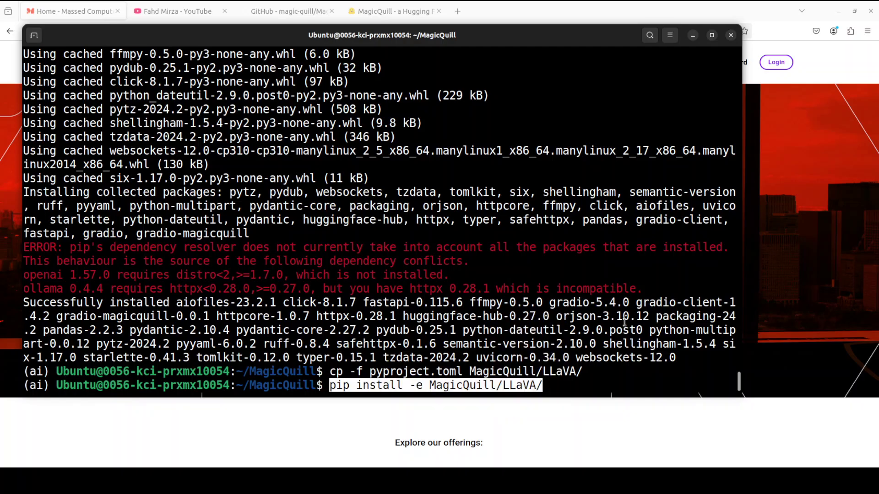
pyautogui.press('Return')
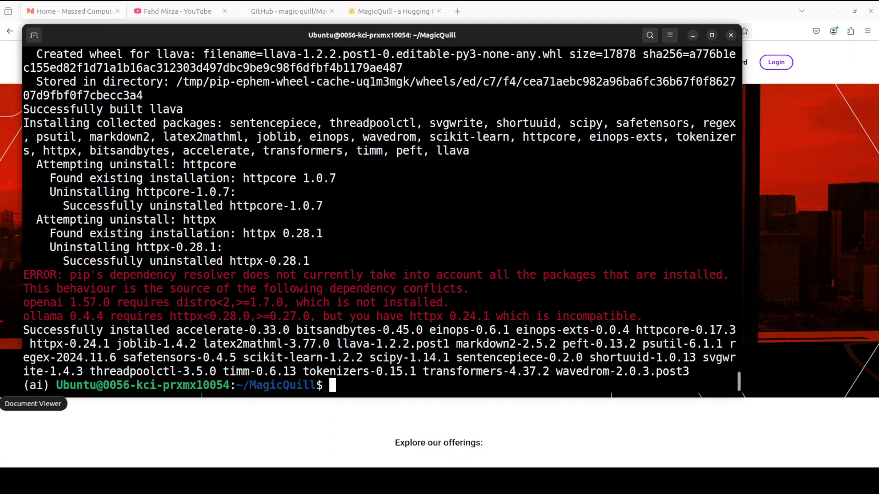
# - Install the remaining MagicQuill dependencies with pip install -r requirements.txt
pyautogui.rightClick(359, 247)
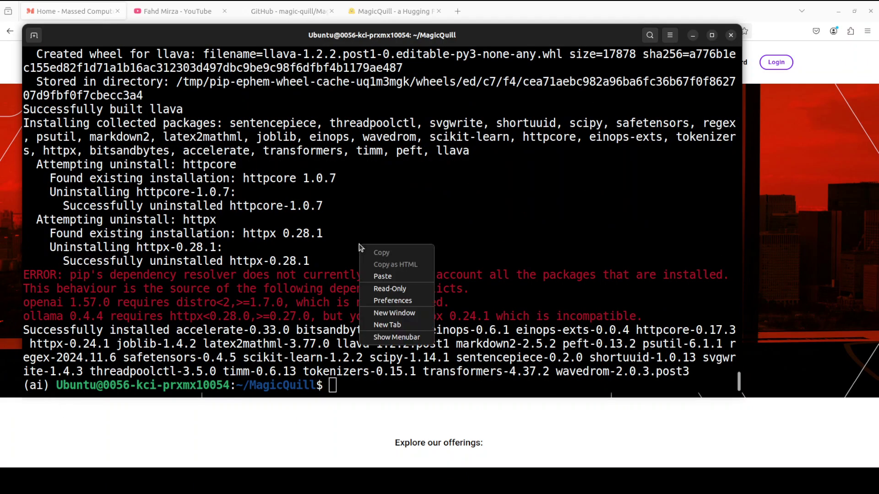
pyautogui.click(383, 277)
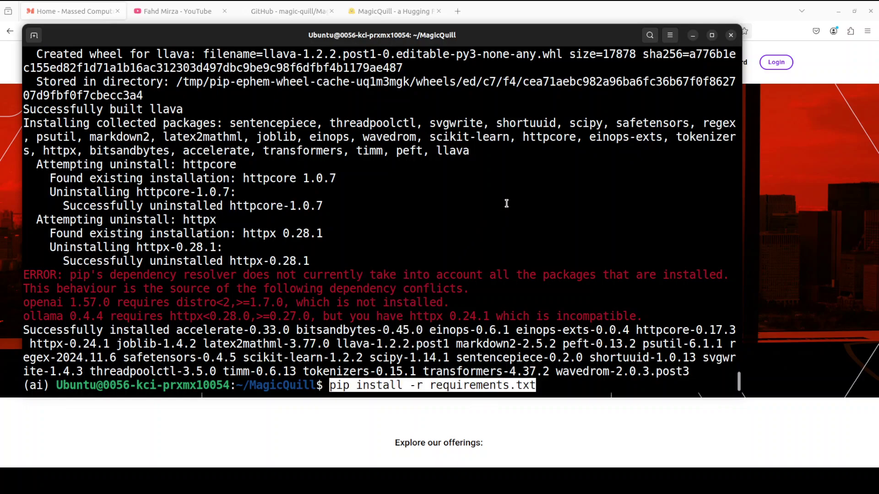
pyautogui.press('Return')
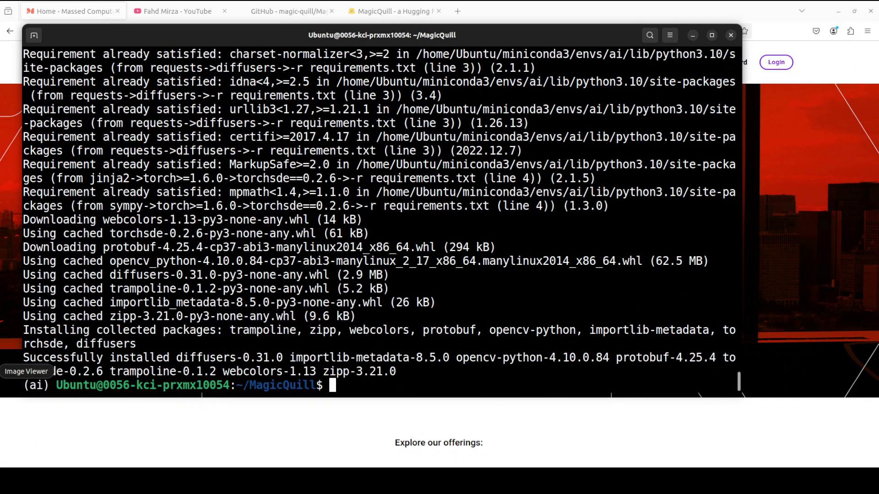
# - Clear the terminal and launch the local MagicQuill interface with python gradio_run.py
pyautogui.write('clear')
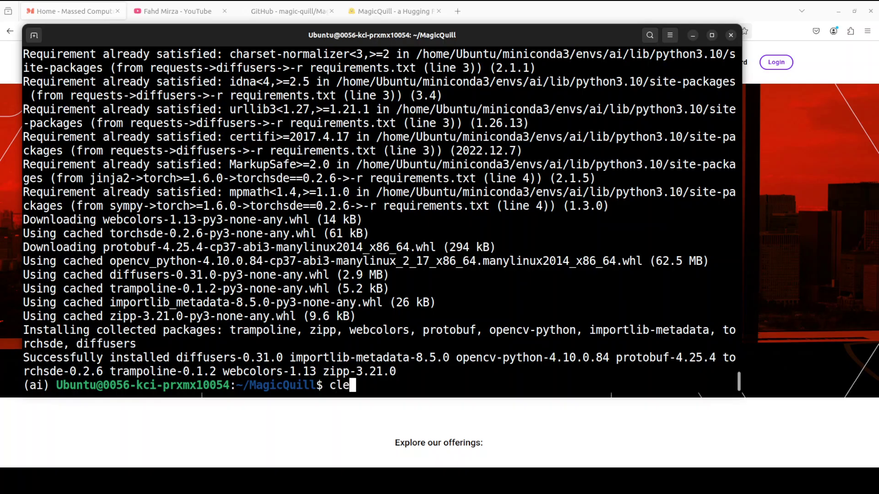
pyautogui.press('Return')
pyautogui.rightClick(370, 133)
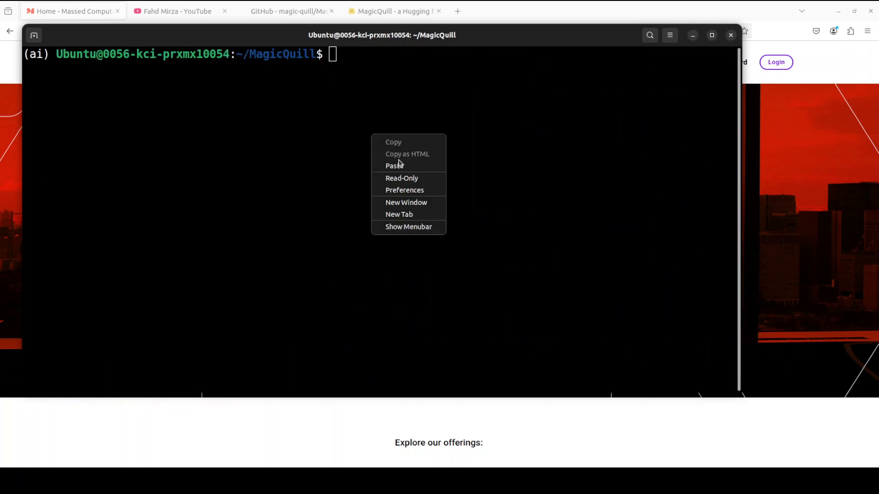
pyautogui.click(401, 164)
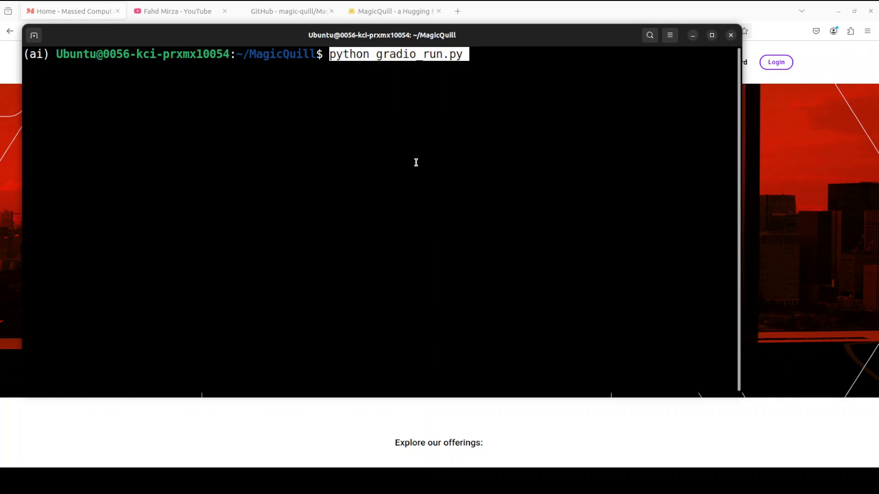
pyautogui.press('Return')
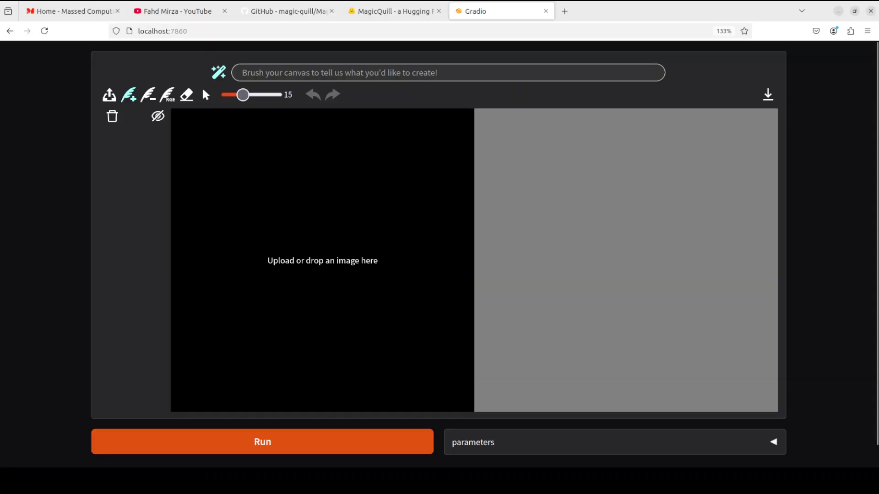
# - Compare the hosted MagicQuill Space with the local interface, and check the GPU memory usage with nvidia-smi
pyautogui.click(392, 11)
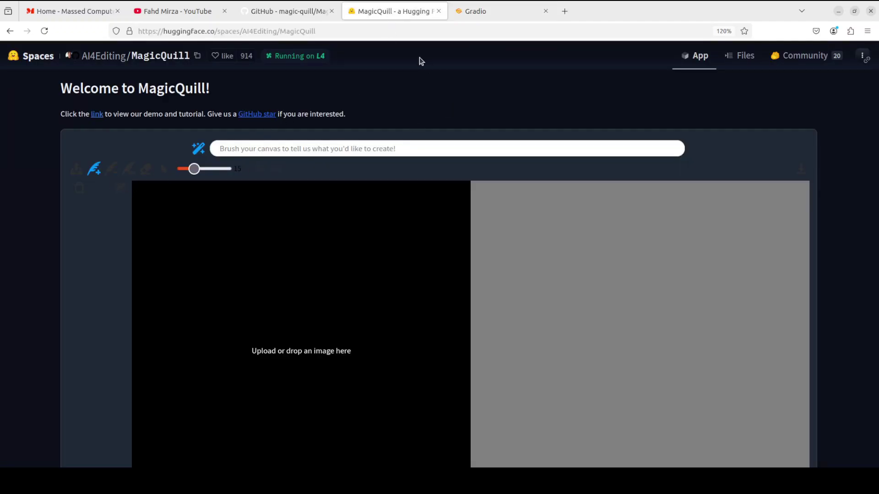
pyautogui.click(497, 9)
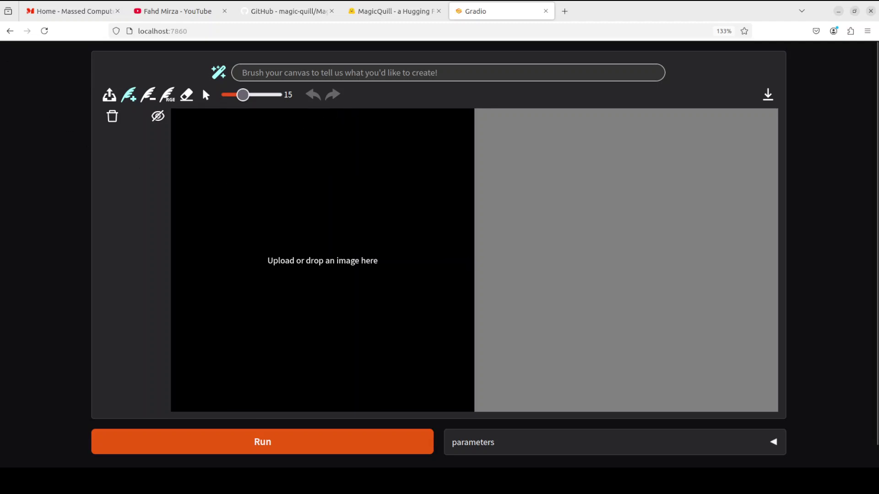
pyautogui.click(1, 55)
pyautogui.press('Return')
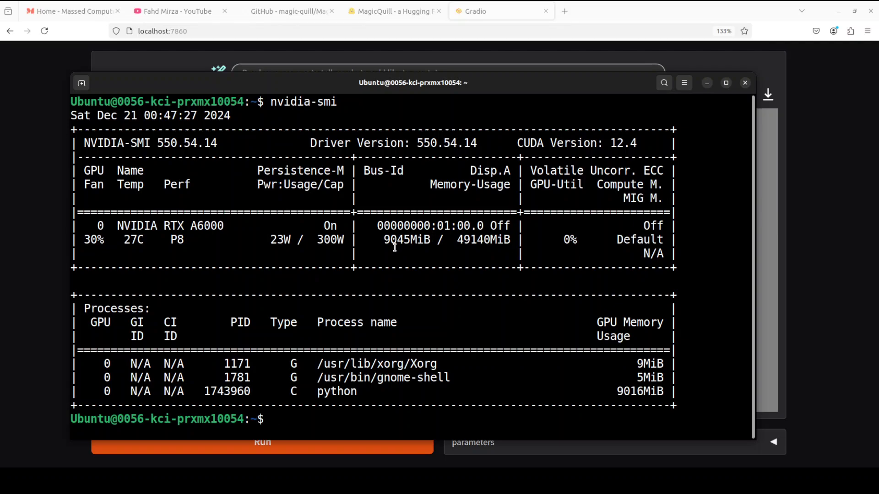
pyautogui.click(707, 84)
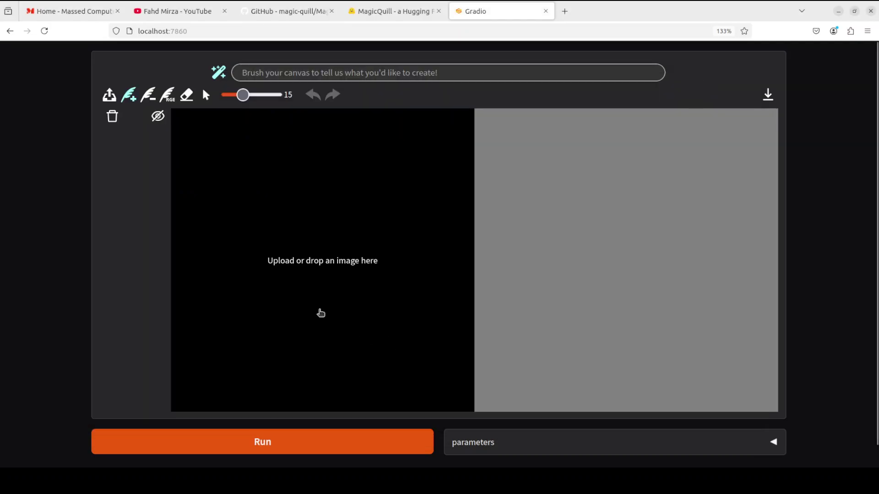
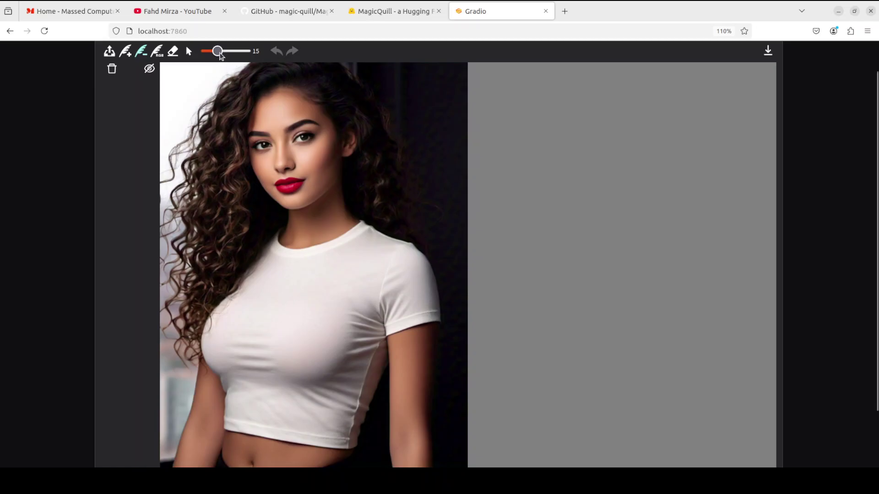
# - Set the brush size to 44 and cover the woman's whole white T-shirt with the subtract-edge brush
pyautogui.moveTo(217, 51); pyautogui.dragTo(241, 50)
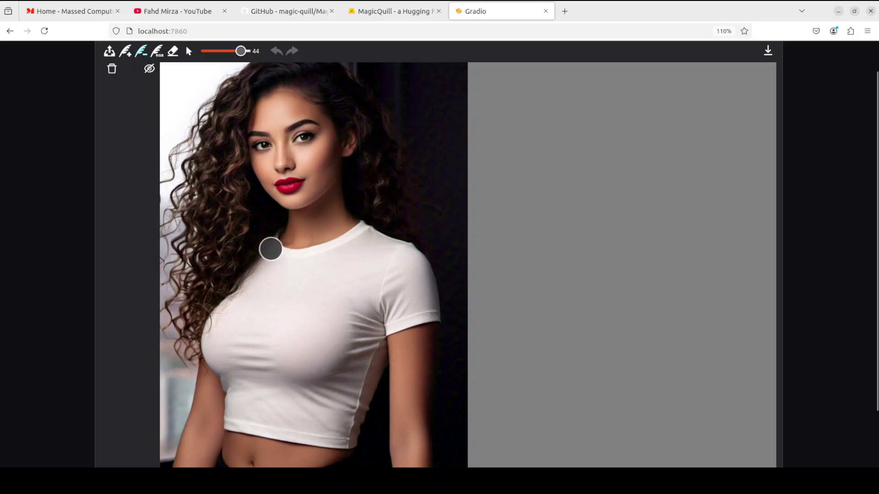
pyautogui.moveTo(267, 246)
pyautogui.mouseDown()
pyautogui.moveTo(343, 254)
pyautogui.moveTo(363, 235)
pyautogui.moveTo(343, 241)
pyautogui.moveTo(396, 243)
pyautogui.moveTo(427, 294)
pyautogui.moveTo(431, 312)
pyautogui.moveTo(380, 324)
pyautogui.moveTo(394, 314)
pyautogui.moveTo(396, 283)
pyautogui.moveTo(370, 251)
pyautogui.moveTo(411, 271)
pyautogui.moveTo(363, 258)
pyautogui.moveTo(243, 272)
pyautogui.moveTo(259, 260)
pyautogui.moveTo(230, 285)
pyautogui.moveTo(214, 356)
pyautogui.moveTo(232, 423)
pyautogui.moveTo(345, 439)
pyautogui.moveTo(362, 407)
pyautogui.moveTo(380, 300)
pyautogui.moveTo(365, 278)
pyautogui.moveTo(259, 279)
pyautogui.moveTo(252, 287)
pyautogui.moveTo(392, 290)
pyautogui.moveTo(252, 298)
pyautogui.moveTo(363, 313)
pyautogui.moveTo(237, 322)
pyautogui.moveTo(365, 332)
pyautogui.moveTo(228, 346)
pyautogui.moveTo(259, 340)
pyautogui.moveTo(324, 358)
pyautogui.moveTo(352, 355)
pyautogui.moveTo(244, 361)
pyautogui.moveTo(359, 370)
pyautogui.moveTo(240, 374)
pyautogui.moveTo(365, 385)
pyautogui.moveTo(252, 398)
pyautogui.moveTo(260, 411)
pyautogui.moveTo(334, 400)
pyautogui.mouseUp()
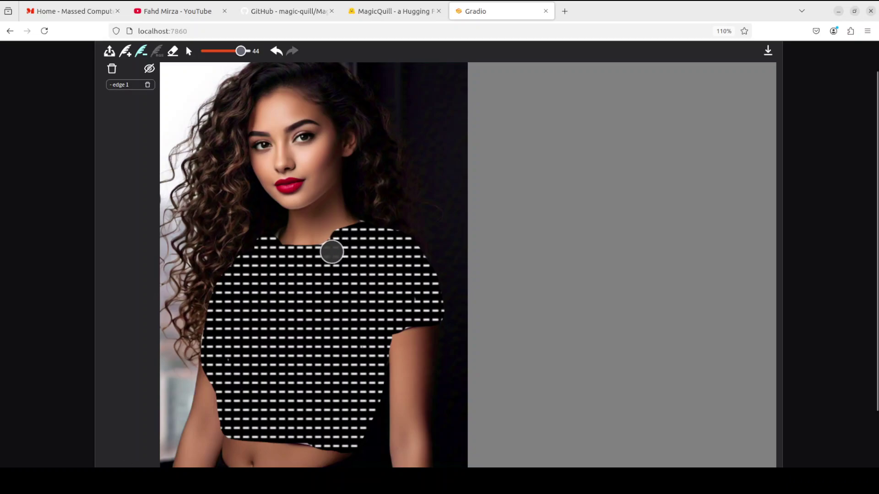
pyautogui.click(339, 337)
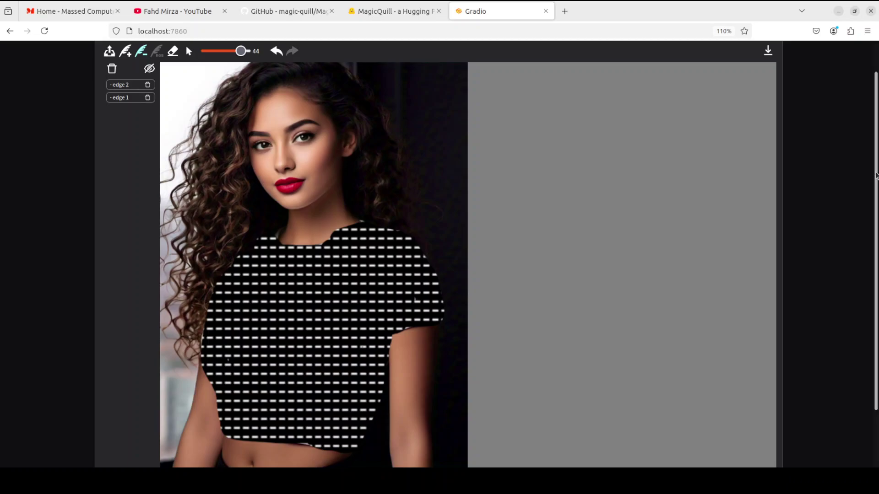
# - Enter the prompt "red bikini", generate the edit and accept the result
pyautogui.scroll(2, 875, 169)
pyautogui.click(342, 66)
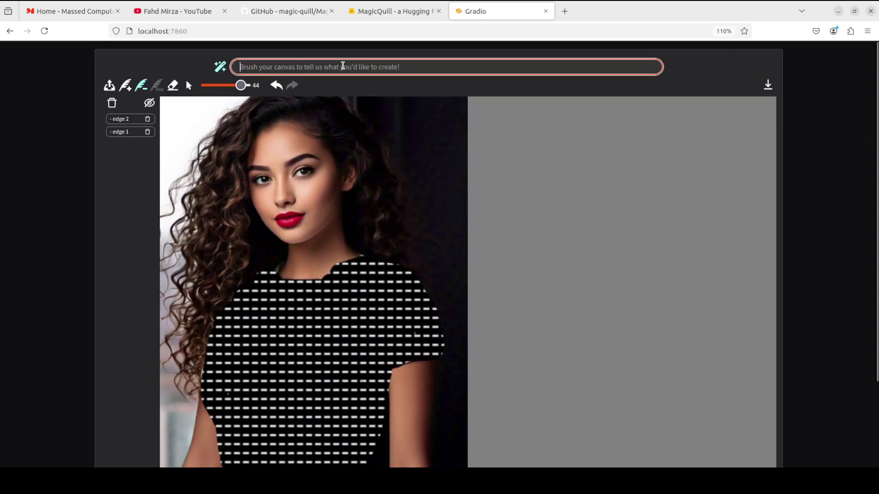
pyautogui.write('red bikini')
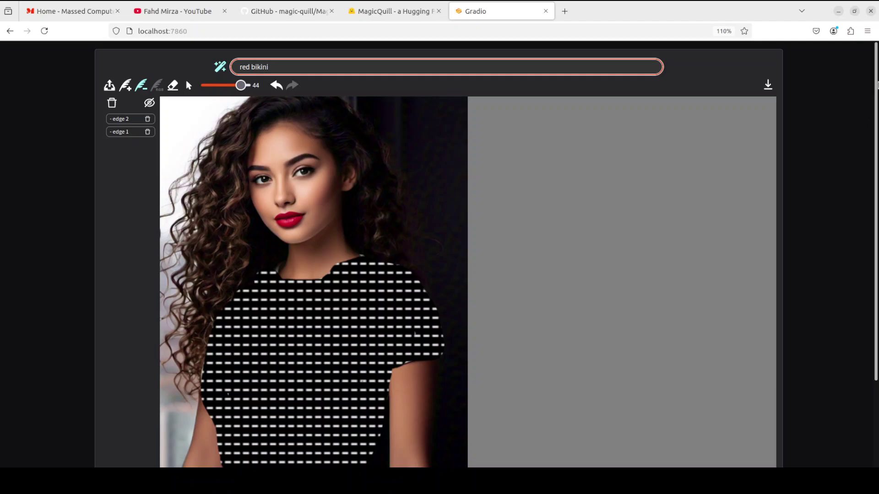
pyautogui.scroll(-3, 875, 146)
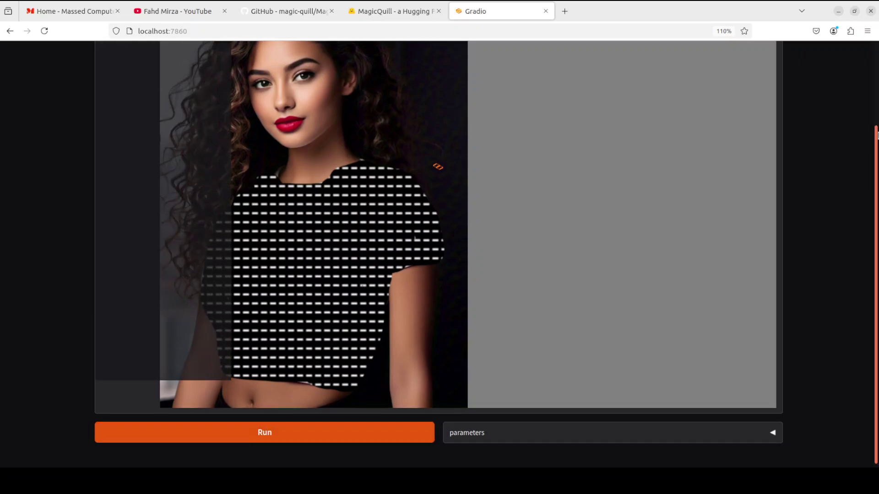
pyautogui.scroll(2, 877, 124)
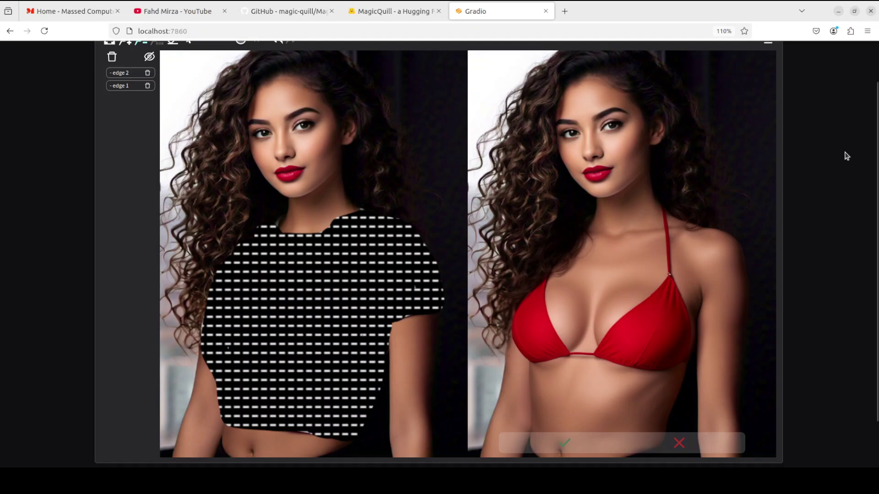
pyautogui.click(566, 444)
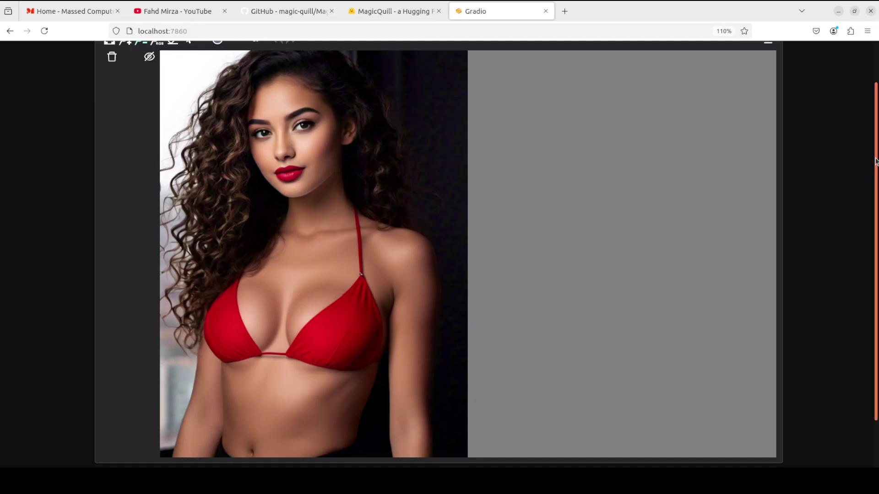
# - Draw a necklace outline with a small pendant around the woman's neck using the add-edge brush at size 15
pyautogui.moveTo(876, 194)
pyautogui.mouseDown()
pyautogui.moveTo(876, 146)
pyautogui.moveTo(876, 188)
pyautogui.mouseUp()
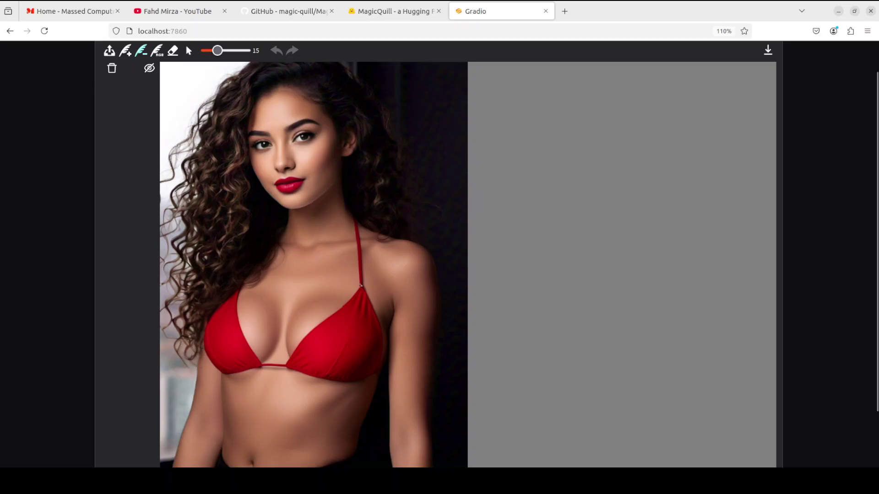
pyautogui.scroll(1, 45, 348)
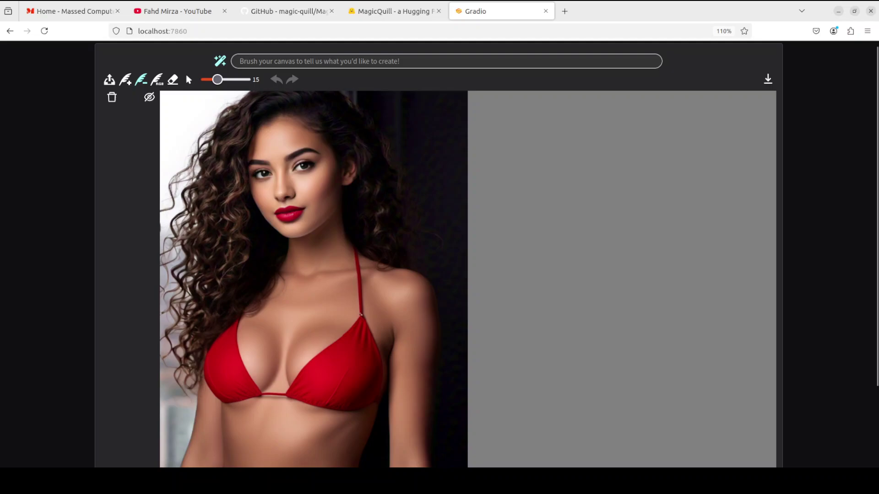
pyautogui.click(127, 81)
pyautogui.moveTo(341, 220)
pyautogui.mouseDown()
pyautogui.moveTo(329, 249)
pyautogui.moveTo(302, 250)
pyautogui.moveTo(280, 240)
pyautogui.moveTo(312, 261)
pyautogui.mouseUp()
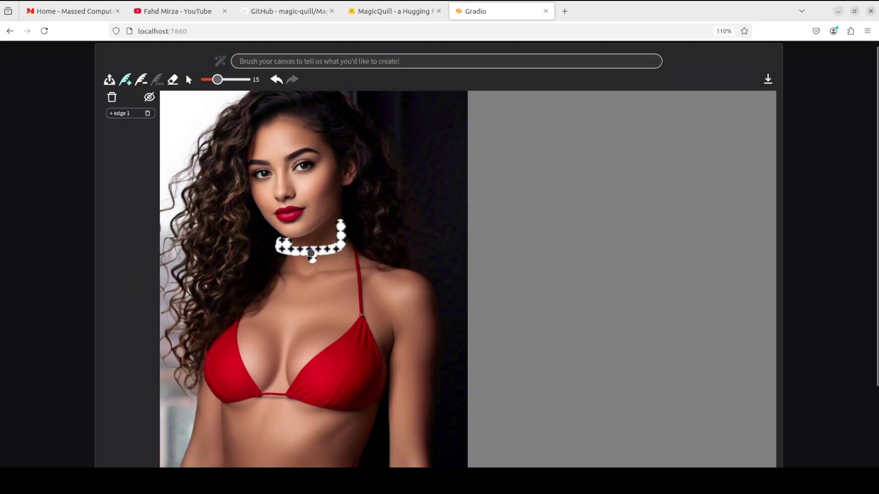
# - Have the prompt guessed automatically from the neck strokes and generate the image from it
pyautogui.click(222, 65)
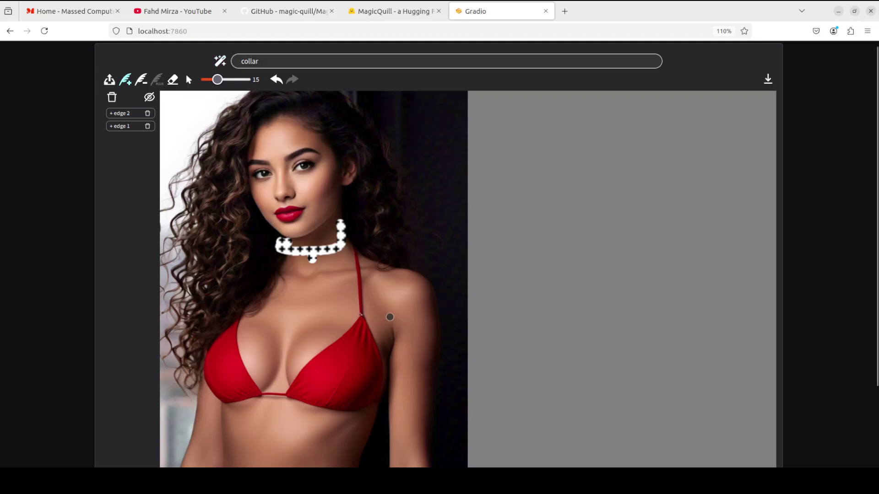
pyautogui.scroll(-3, 875, 290)
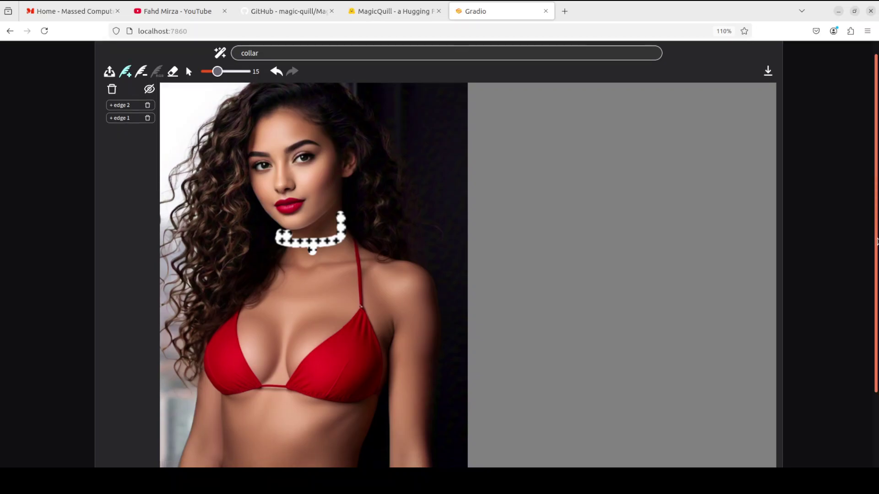
pyautogui.click(278, 429)
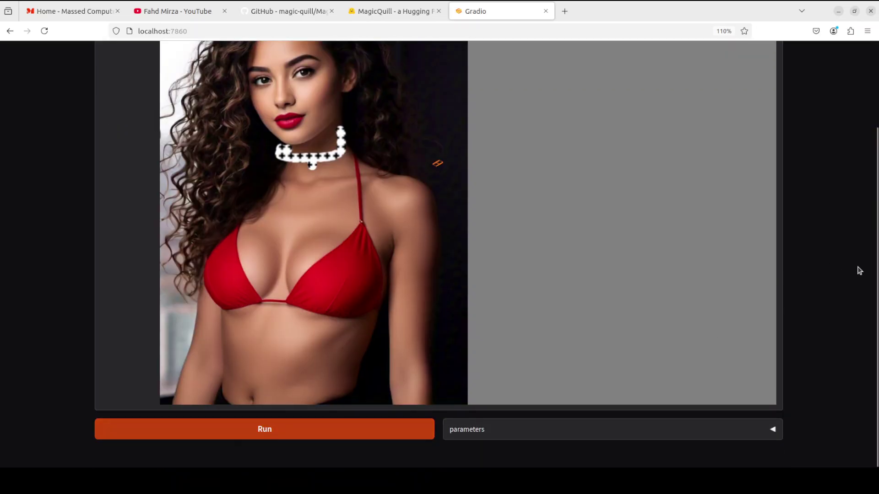
pyautogui.scroll(3, 875, 171)
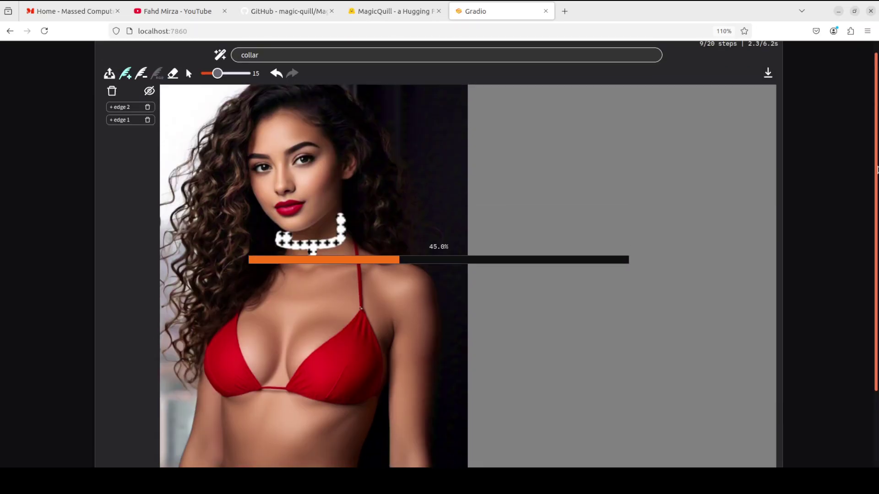
pyautogui.moveTo(876, 172); pyautogui.dragTo(877, 183)
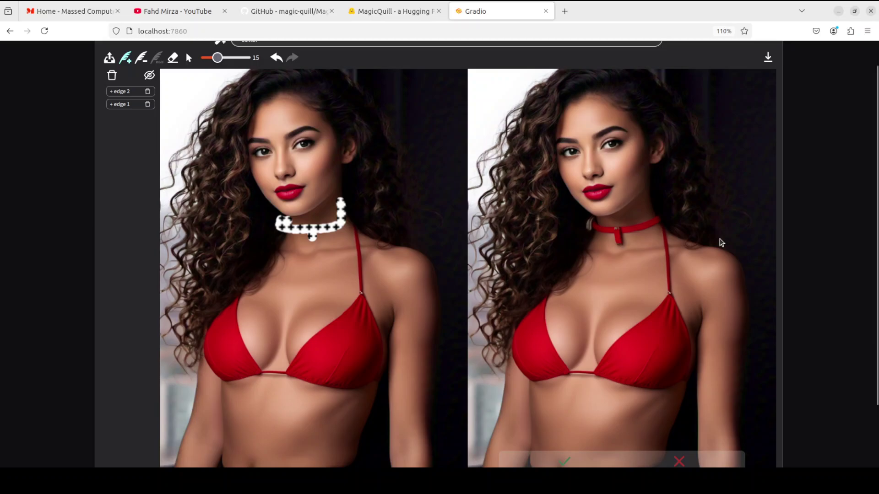
# - Replace the prompt with "diamond necklace", regenerate the image and examine the new result
pyautogui.scroll(1, 283, 115)
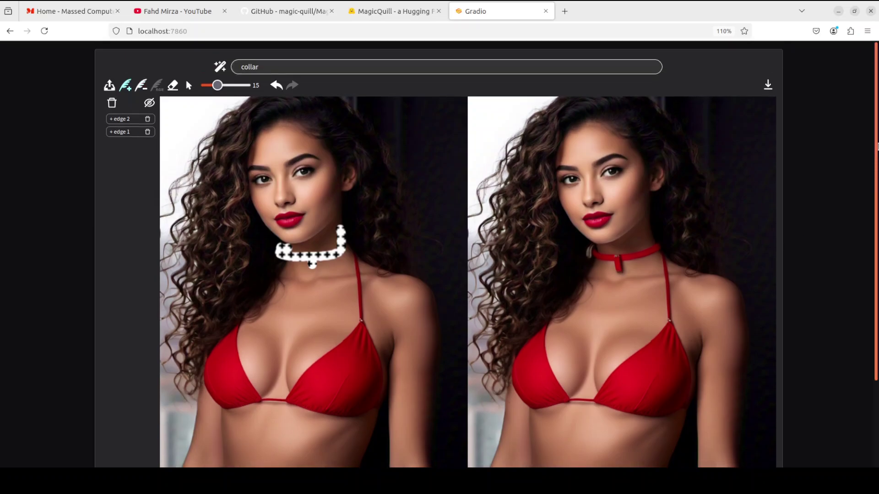
pyautogui.moveTo(267, 68); pyautogui.dragTo(232, 69)
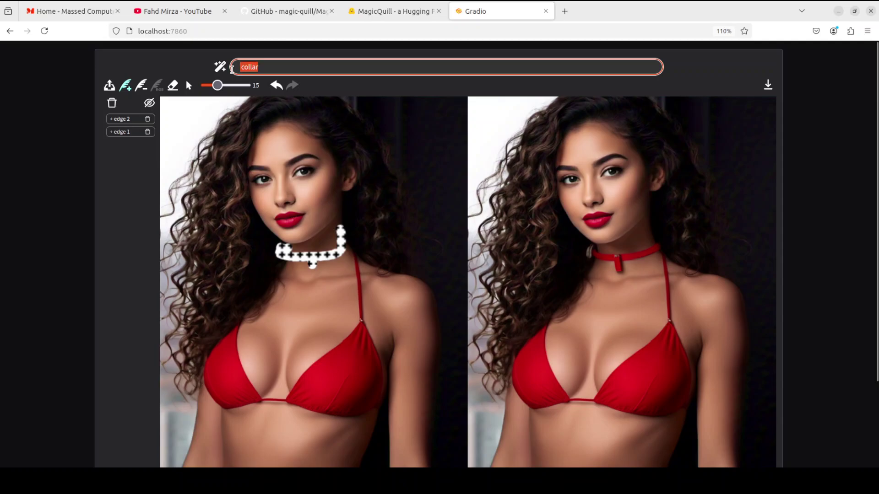
pyautogui.write('diamond necklace')
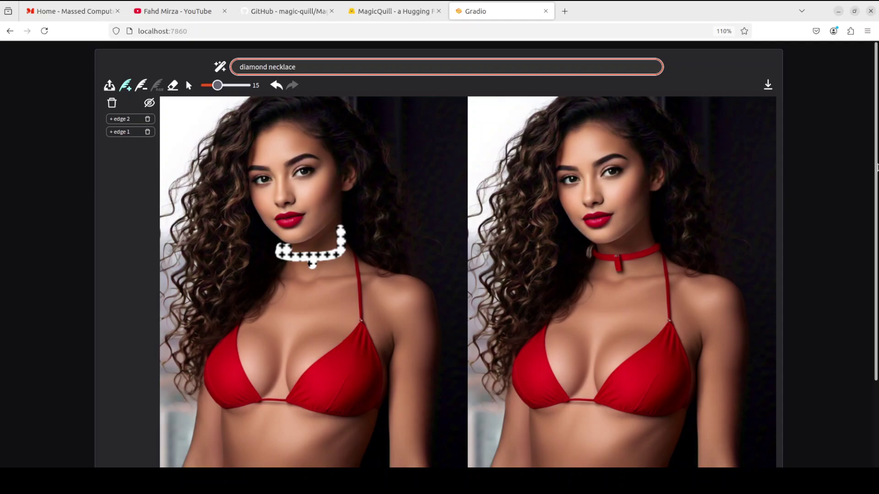
pyautogui.scroll(-2, 876, 167)
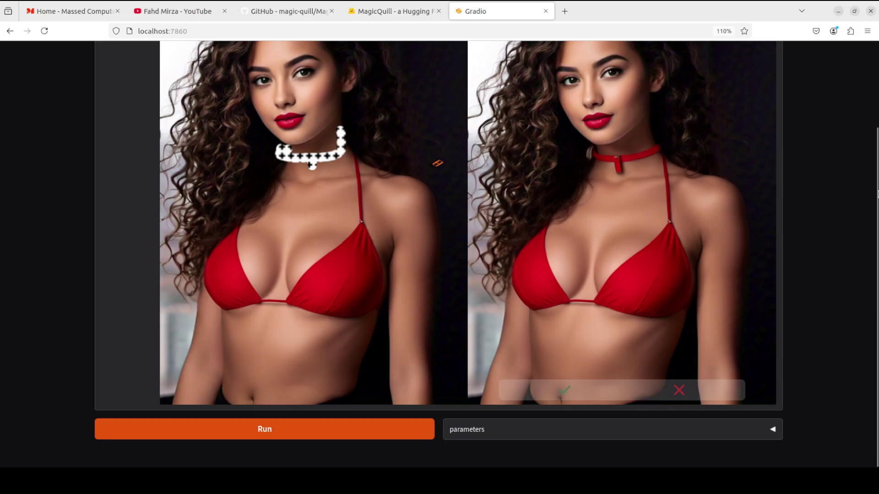
pyautogui.scroll(2, 778, 247)
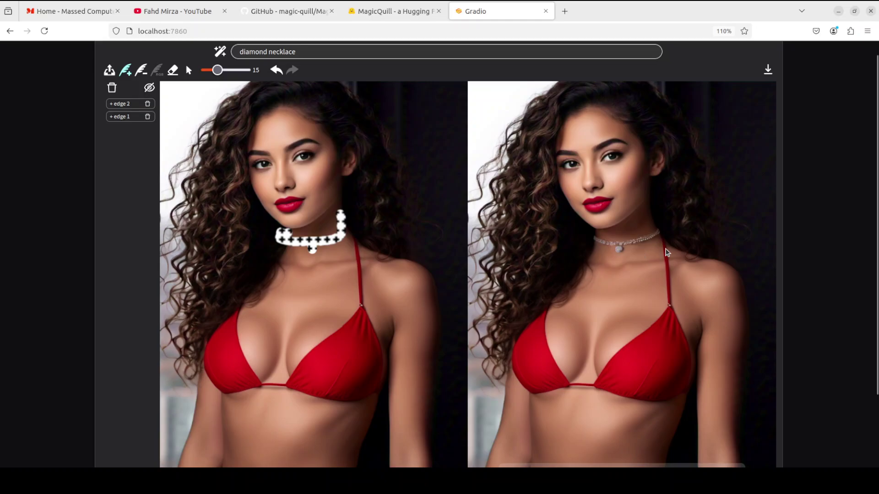
pyautogui.moveTo(877, 178); pyautogui.dragTo(876, 227)
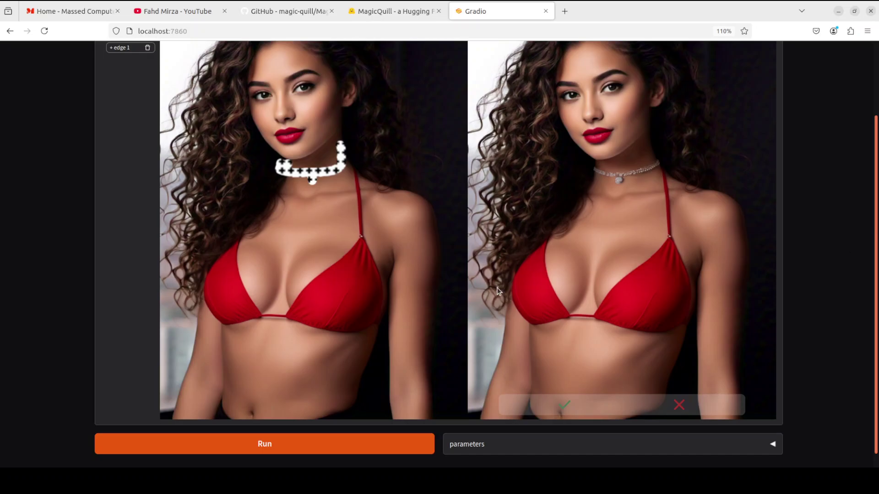
pyautogui.moveTo(876, 178); pyautogui.dragTo(876, 151)
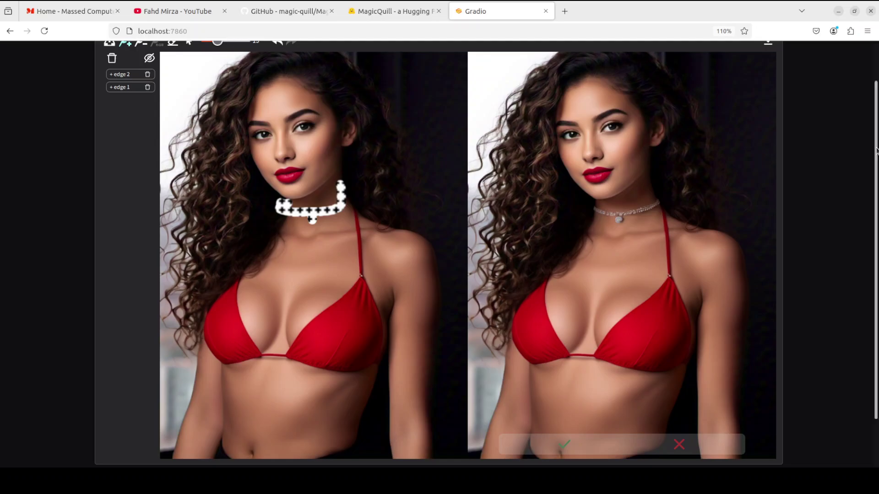
# - Paint over the woman's torso and both arms in a long-sleeved shirt shape using the add-edge brush at size 39
pyautogui.scroll(1, 772, 137)
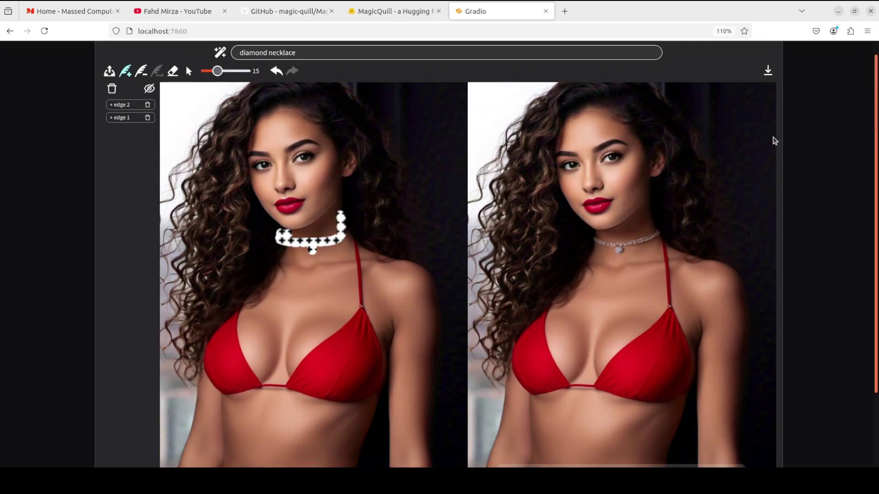
pyautogui.click(126, 73)
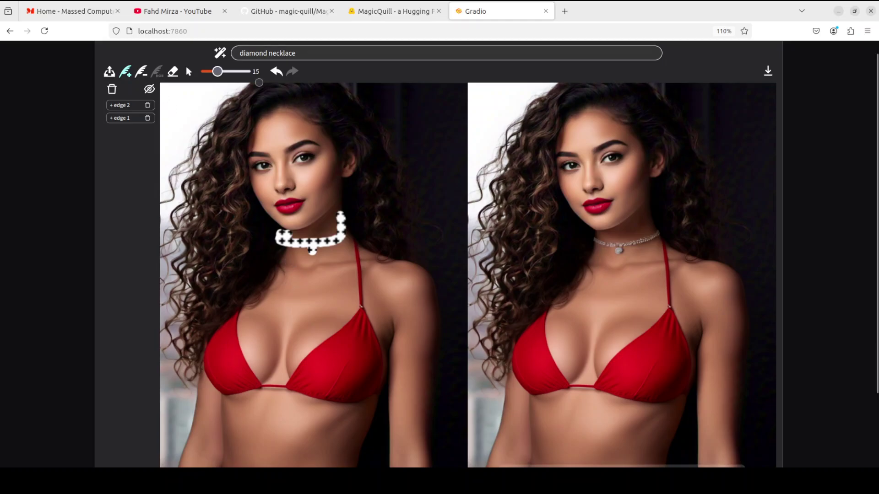
pyautogui.moveTo(217, 71); pyautogui.dragTo(236, 72)
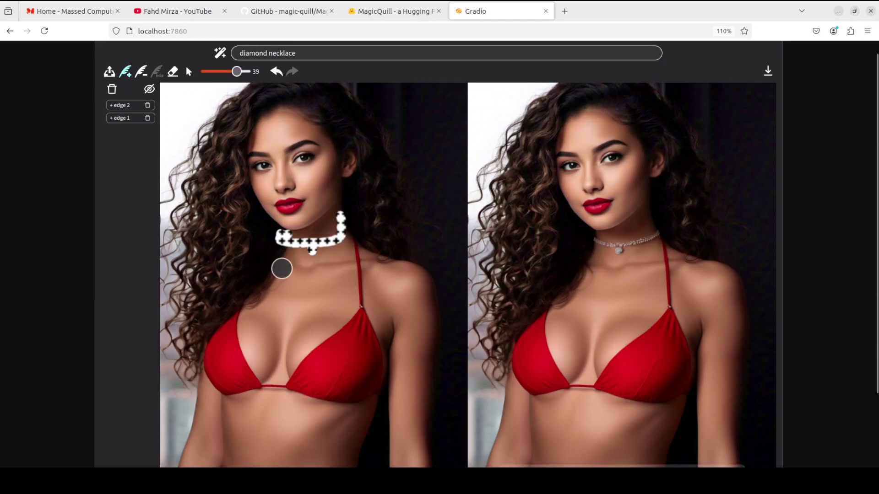
pyautogui.moveTo(279, 278); pyautogui.dragTo(407, 274)
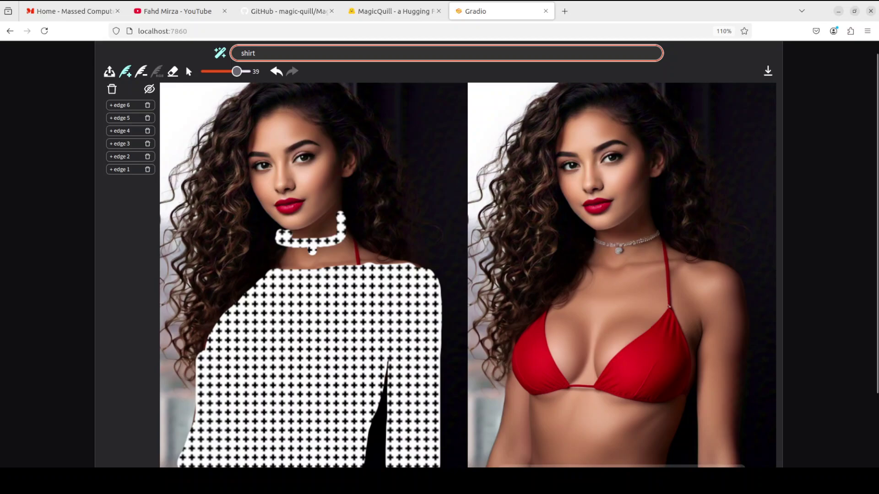
# - Generate the edit from the torso strokes with the prompt "shirt" and accept the result
pyautogui.scroll(-3, 362, 428)
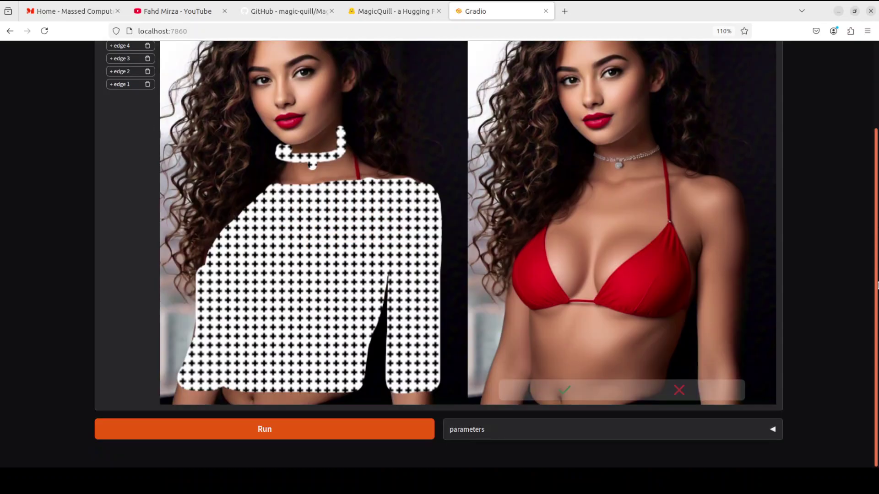
pyautogui.click(264, 429)
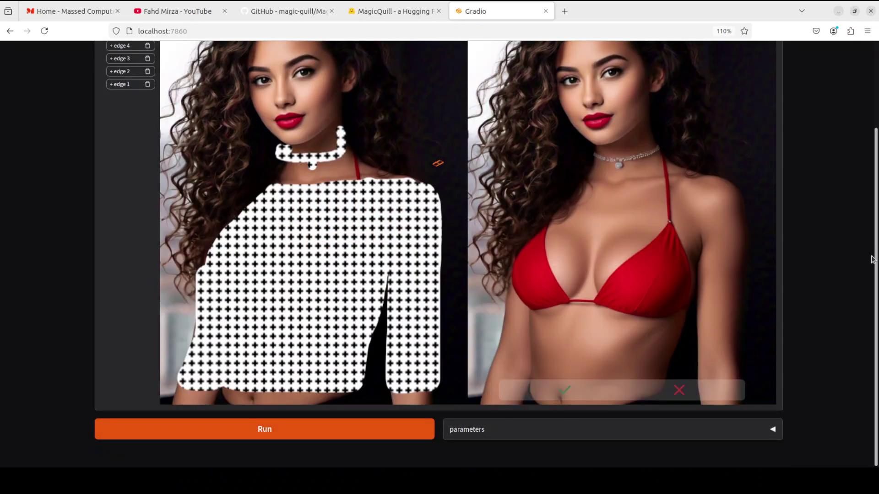
pyautogui.scroll(2, 877, 238)
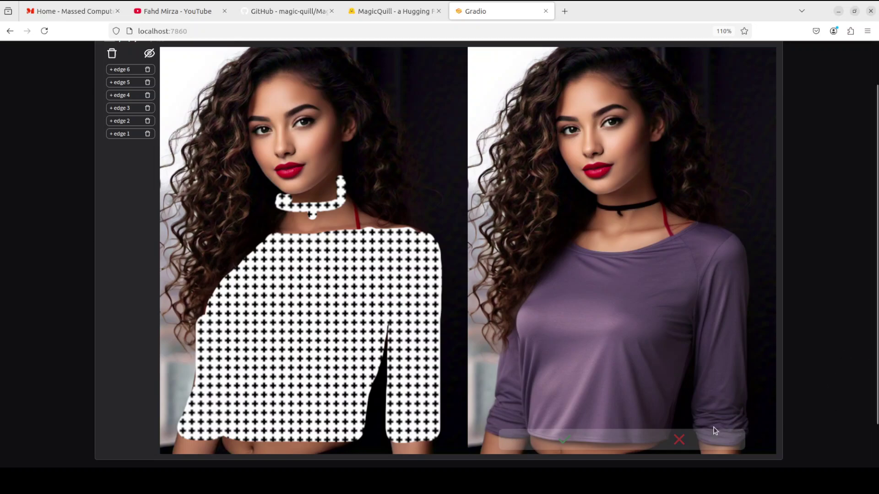
pyautogui.click(566, 443)
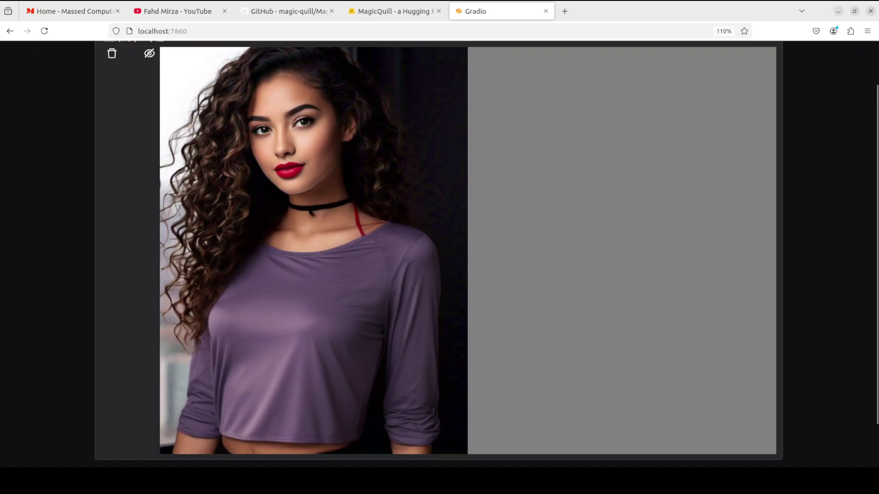
# - Switch to the terminal, check the GPU memory usage with nvidia-smi, and return to the browser
pyautogui.click(9, 51)
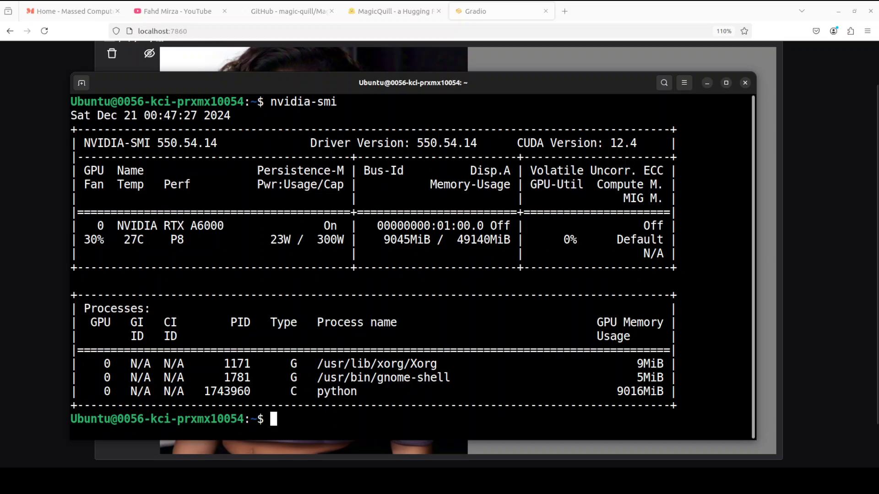
pyautogui.write('nvidia-smi')
pyautogui.press('Return')
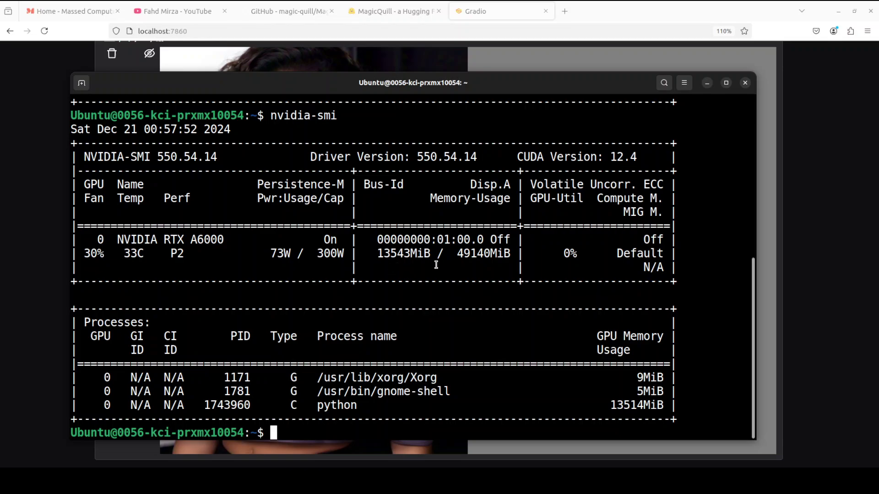
pyautogui.click(708, 83)
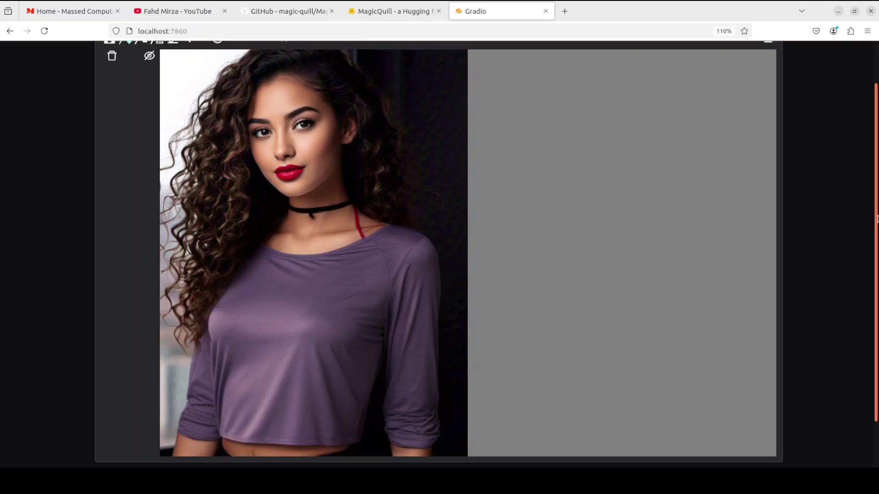
# - Load the bear picture 4.png from the images folder into the editor
pyautogui.scroll(1, 877, 233)
pyautogui.scroll(-1, 877, 227)
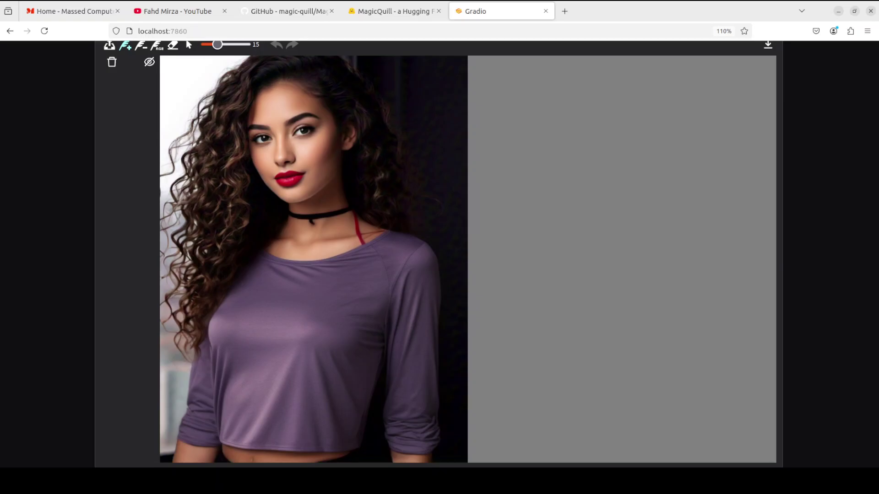
pyautogui.scroll(2, 439, 254)
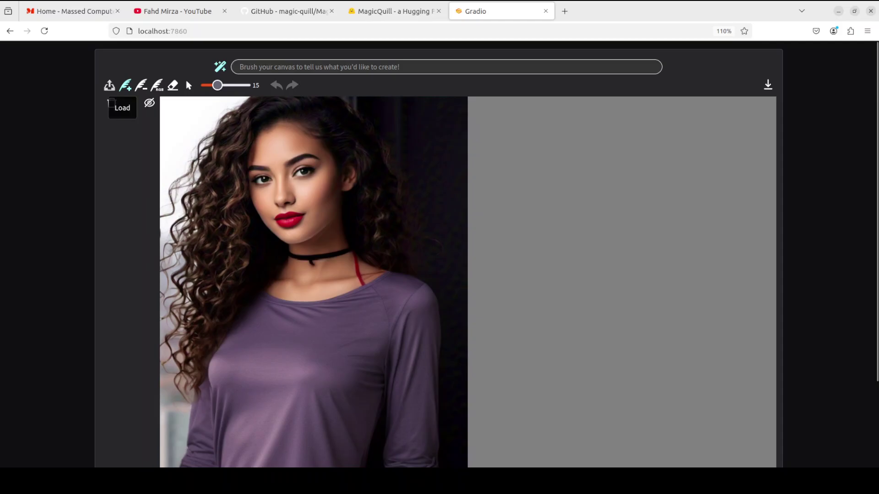
pyautogui.click(109, 85)
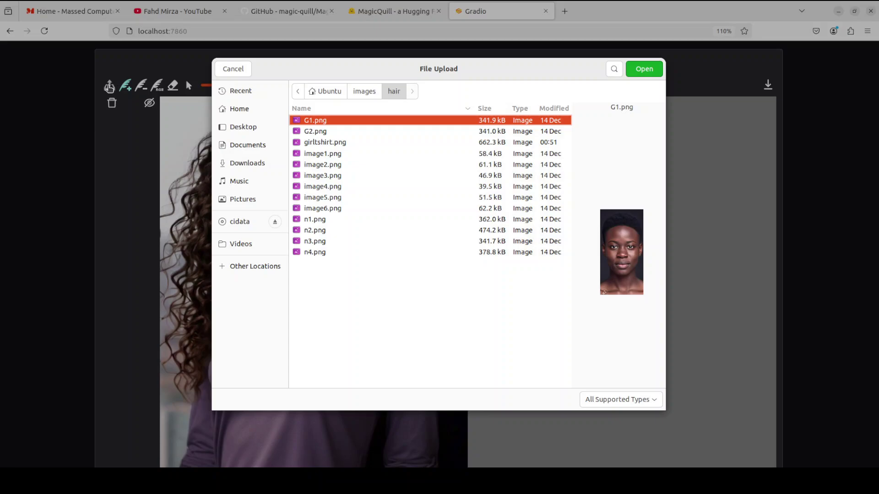
pyautogui.click(325, 131)
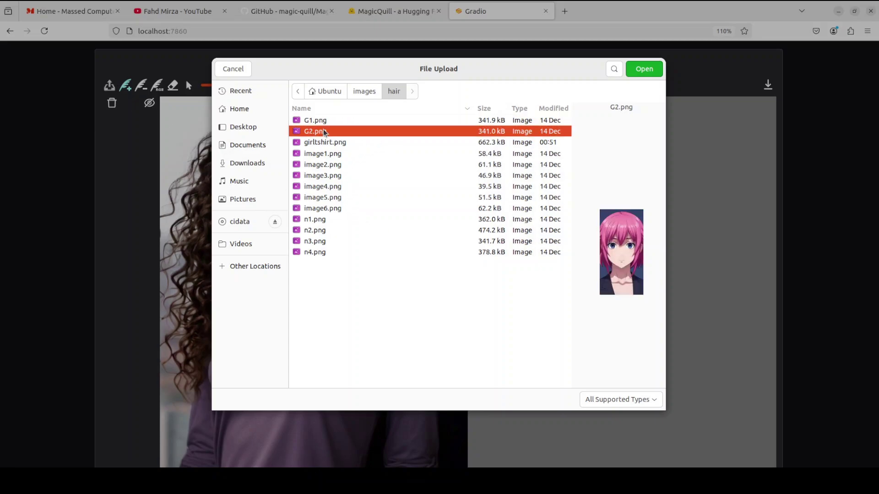
pyautogui.click(367, 95)
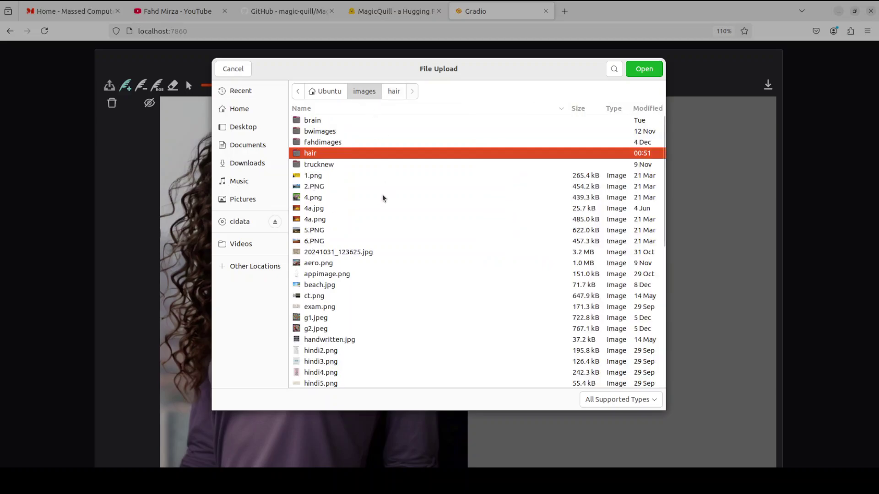
pyautogui.click(315, 177)
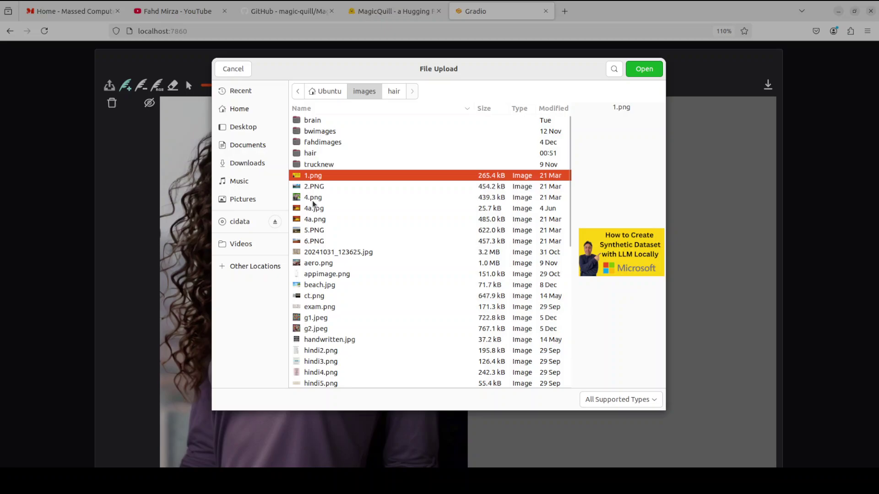
pyautogui.click(312, 198)
pyautogui.doubleClick(312, 197)
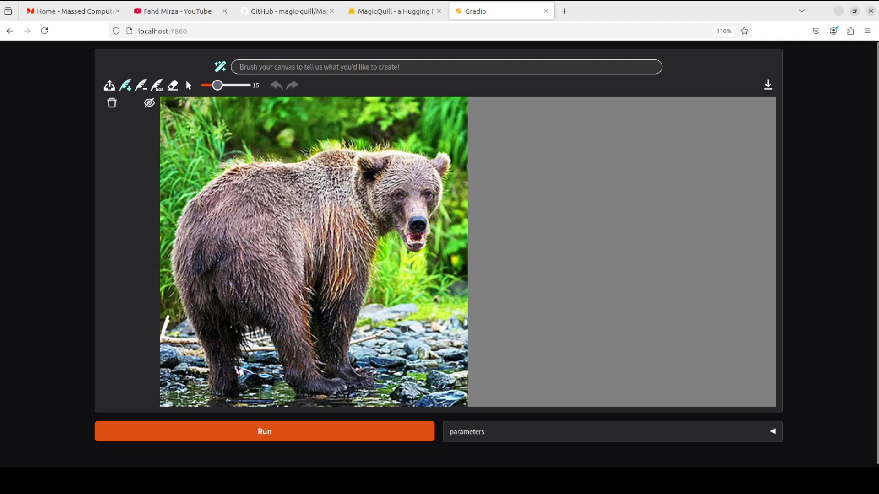
# - Draw a branching leaf shape over the rocks beside the bear using the add-edge brush at size 15
pyautogui.moveTo(414, 321); pyautogui.dragTo(390, 307)
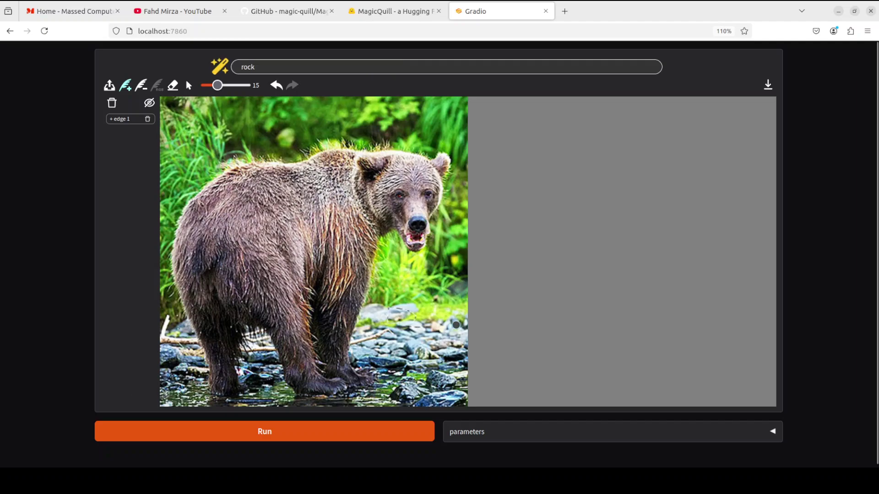
pyautogui.moveTo(415, 315)
pyautogui.mouseDown()
pyautogui.moveTo(402, 349)
pyautogui.moveTo(418, 332)
pyautogui.moveTo(418, 351)
pyautogui.moveTo(429, 329)
pyautogui.moveTo(434, 354)
pyautogui.moveTo(440, 329)
pyautogui.moveTo(457, 367)
pyautogui.mouseUp()
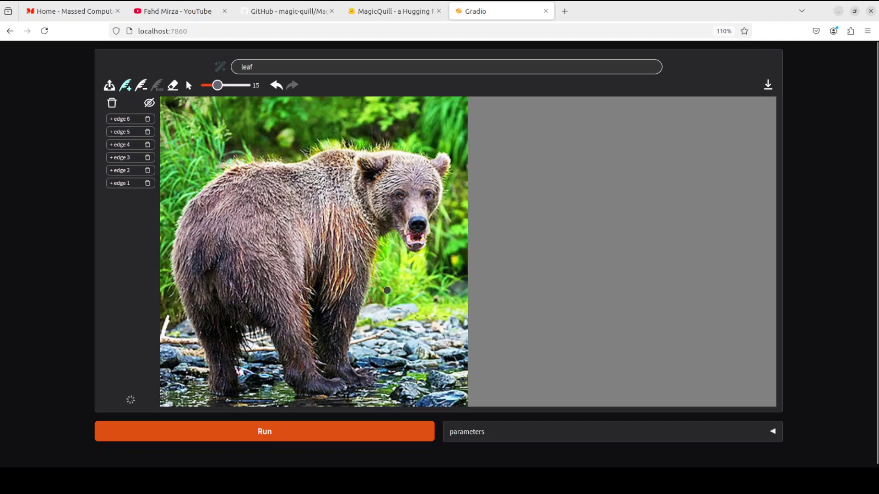
pyautogui.moveTo(387, 290); pyautogui.dragTo(389, 301)
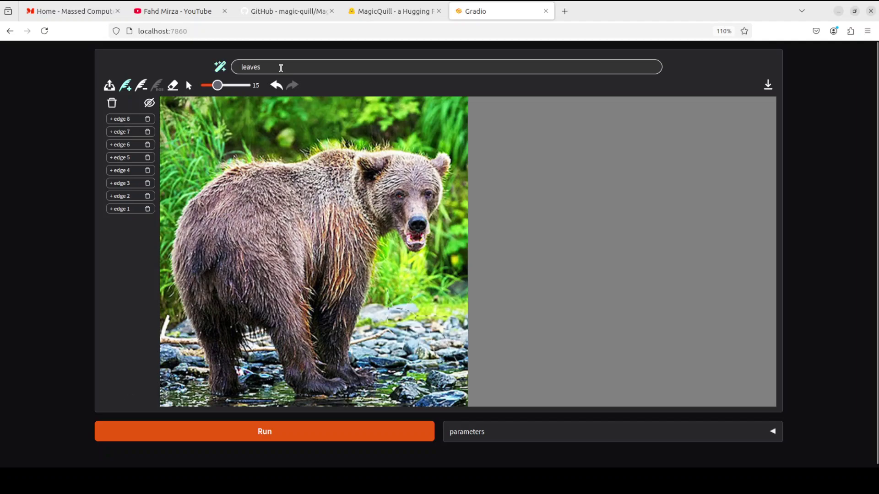
# - Try generating the bear edit with the prompt "leaves" and reject the result
pyautogui.moveTo(281, 68); pyautogui.dragTo(237, 68)
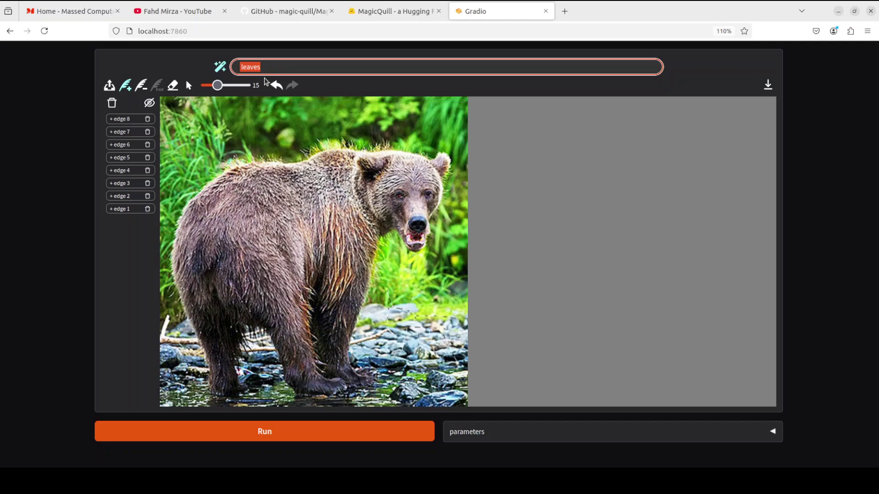
pyautogui.click(265, 432)
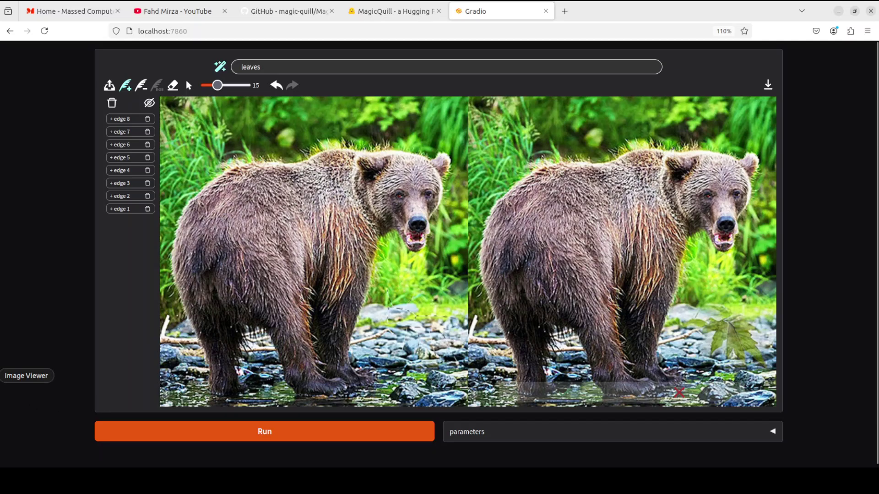
pyautogui.click(678, 392)
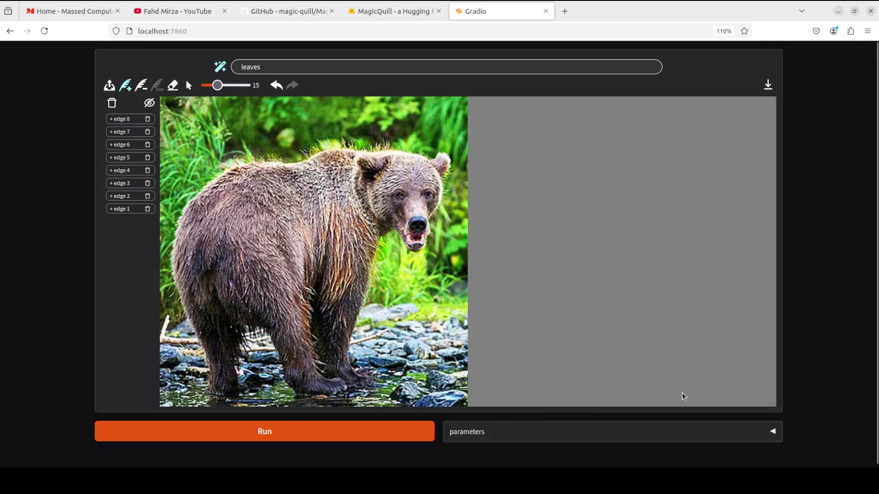
pyautogui.click(279, 68)
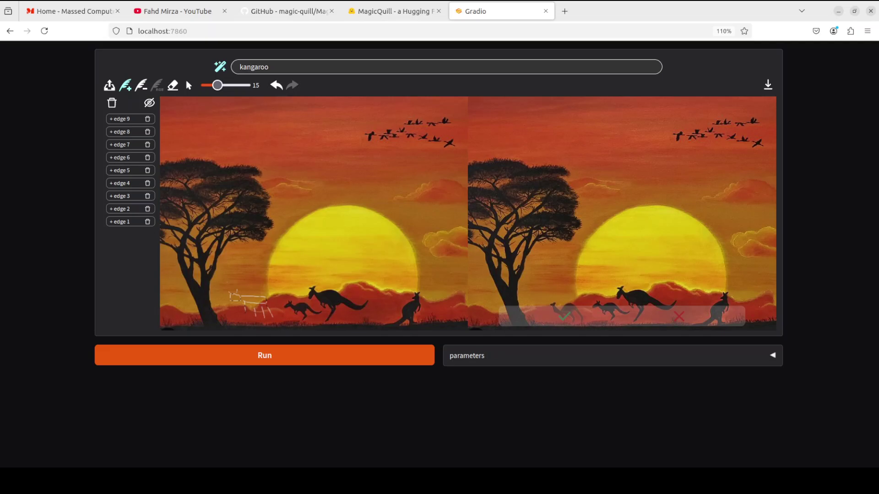
# - Accept the generated kangaroo edit on the sunset painting
pyautogui.click(567, 317)
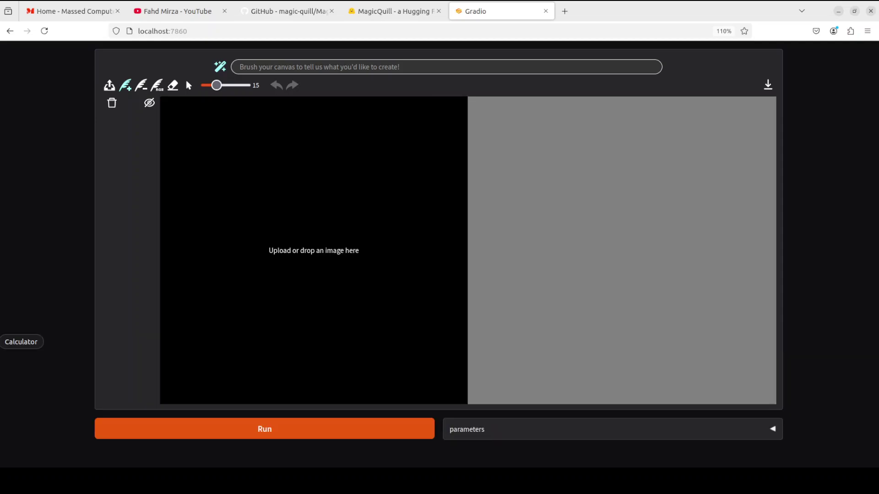
# - Preview the portraits in the hair folder and load image4.png into the empty canvas
pyautogui.click(108, 90)
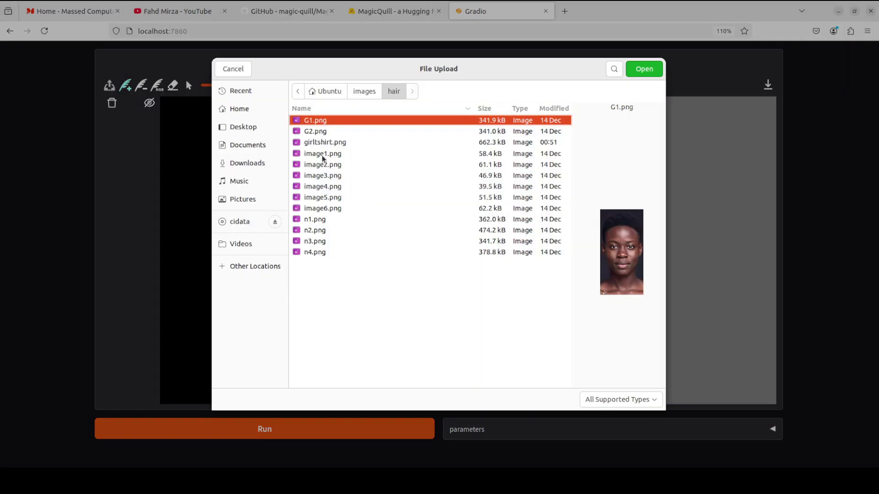
pyautogui.click(322, 155)
pyautogui.click(319, 166)
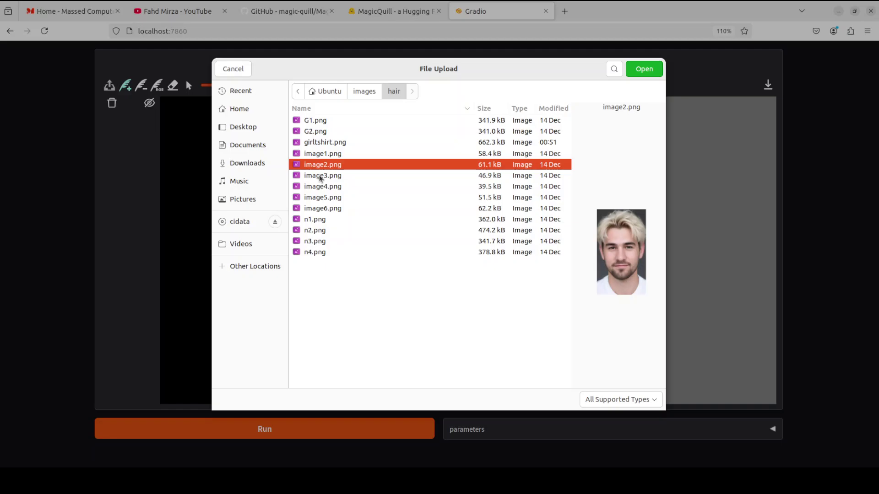
pyautogui.click(319, 176)
pyautogui.click(319, 187)
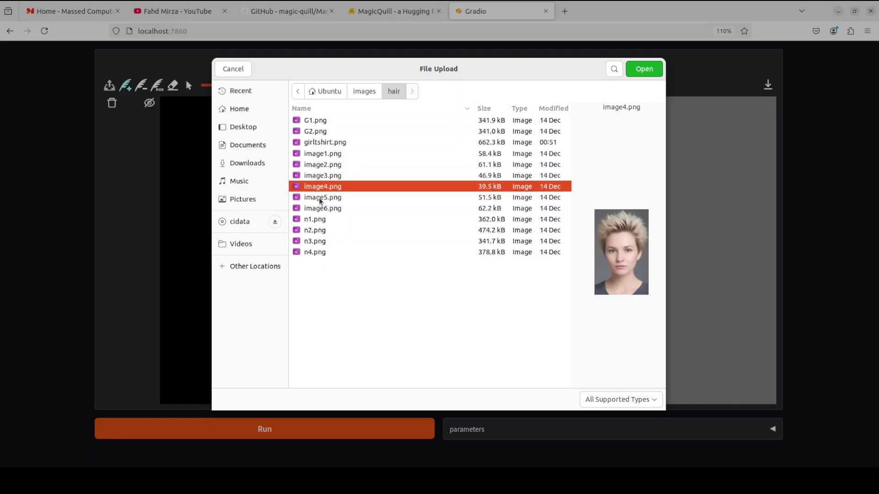
pyautogui.doubleClick(319, 187)
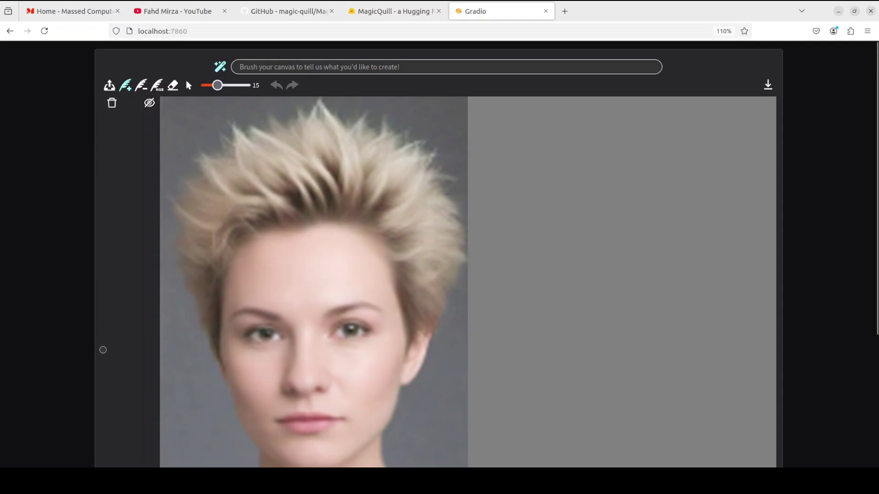
# - Try tracing one side of the woman's hair with the add-edge brush at size 43
pyautogui.moveTo(217, 86); pyautogui.dragTo(240, 86)
pyautogui.click(128, 89)
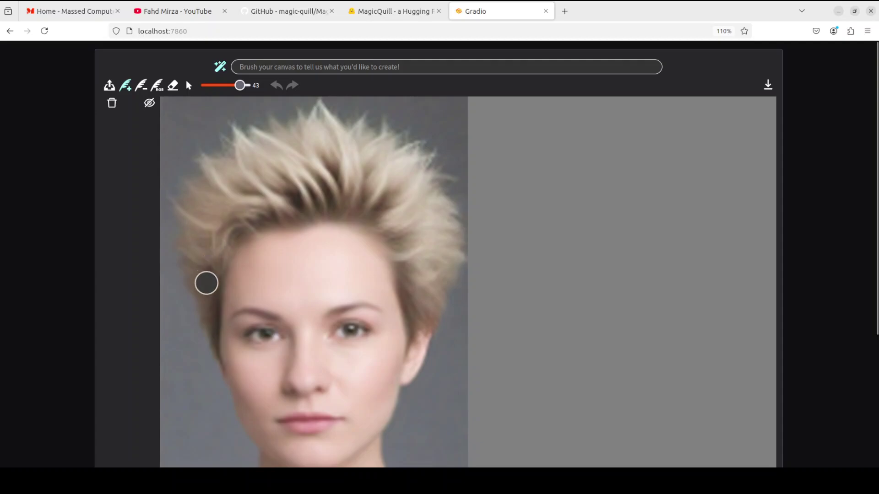
pyautogui.moveTo(204, 284); pyautogui.dragTo(210, 330)
pyautogui.moveTo(186, 250)
pyautogui.mouseDown()
pyautogui.moveTo(191, 202)
pyautogui.moveTo(204, 180)
pyautogui.mouseUp()
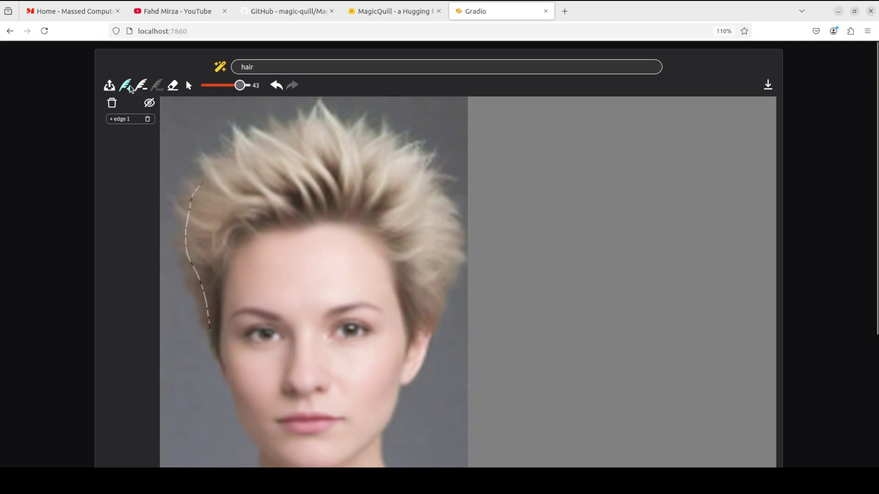
# - Cover the woman's spiky hair down to both temples with add-edge strokes at brush size 31
pyautogui.moveTo(242, 201)
pyautogui.mouseDown()
pyautogui.moveTo(361, 186)
pyautogui.moveTo(282, 183)
pyautogui.moveTo(288, 166)
pyautogui.moveTo(244, 196)
pyautogui.moveTo(281, 167)
pyautogui.mouseUp()
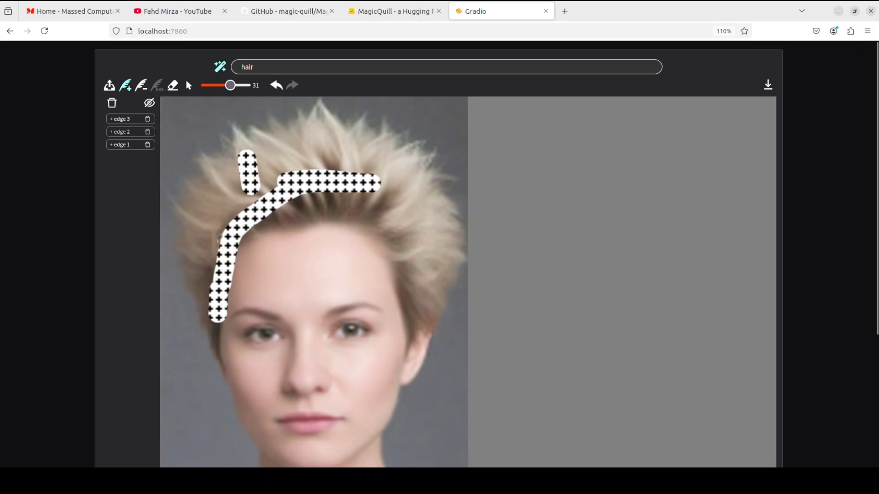
pyautogui.moveTo(201, 315)
pyautogui.mouseDown()
pyautogui.moveTo(194, 200)
pyautogui.moveTo(255, 151)
pyautogui.moveTo(315, 140)
pyautogui.mouseUp()
pyautogui.moveTo(381, 149)
pyautogui.mouseDown()
pyautogui.moveTo(438, 225)
pyautogui.moveTo(438, 310)
pyautogui.moveTo(388, 229)
pyautogui.moveTo(359, 212)
pyautogui.moveTo(279, 215)
pyautogui.moveTo(234, 241)
pyautogui.moveTo(218, 278)
pyautogui.moveTo(209, 226)
pyautogui.moveTo(235, 182)
pyautogui.mouseUp()
pyautogui.moveTo(200, 223)
pyautogui.mouseDown()
pyautogui.moveTo(257, 181)
pyautogui.moveTo(229, 219)
pyautogui.moveTo(295, 164)
pyautogui.moveTo(330, 159)
pyautogui.moveTo(264, 163)
pyautogui.moveTo(339, 149)
pyautogui.moveTo(384, 167)
pyautogui.moveTo(420, 212)
pyautogui.moveTo(434, 292)
pyautogui.moveTo(426, 312)
pyautogui.moveTo(420, 240)
pyautogui.moveTo(372, 205)
pyautogui.moveTo(302, 198)
pyautogui.moveTo(402, 240)
pyautogui.moveTo(416, 262)
pyautogui.moveTo(401, 234)
pyautogui.moveTo(336, 177)
pyautogui.moveTo(359, 174)
pyautogui.moveTo(411, 209)
pyautogui.moveTo(351, 164)
pyautogui.moveTo(299, 175)
pyautogui.moveTo(208, 253)
pyautogui.mouseUp()
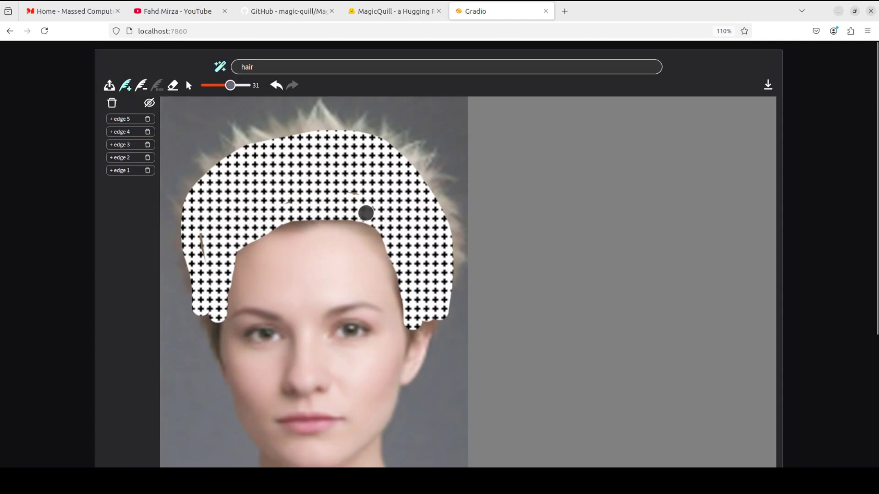
# - Change the prompt to "black hair" and generate the edit for the masked hair on the woman's portrait
pyautogui.click(265, 67)
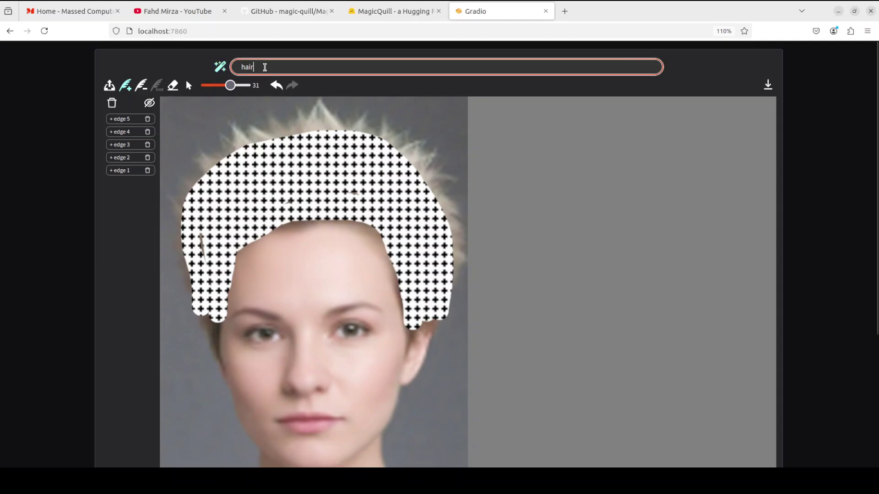
pyautogui.write('black')
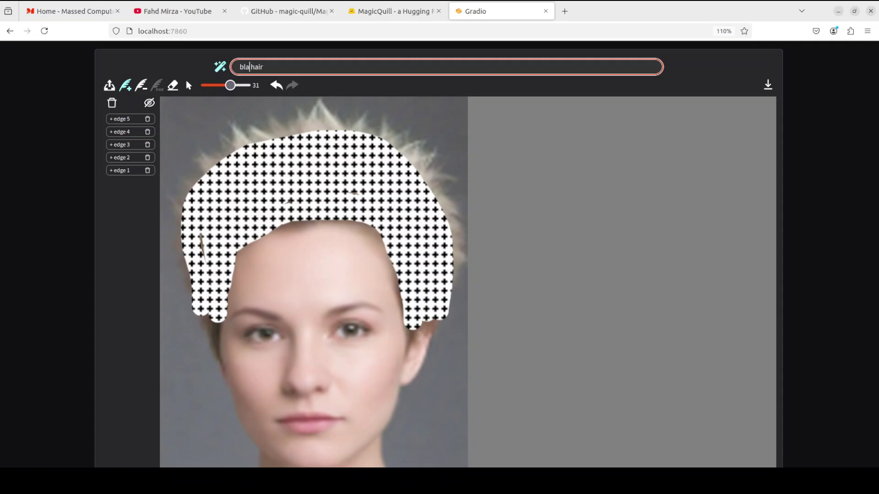
pyautogui.scroll(-4, 404, 294)
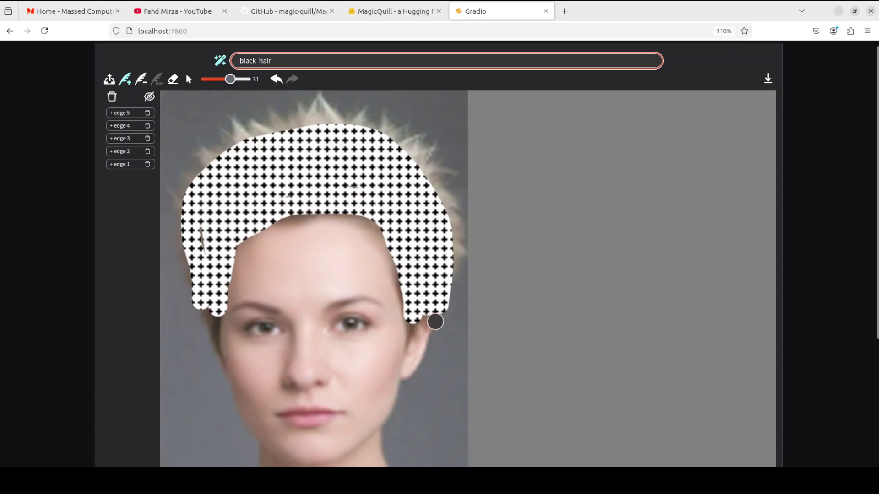
pyautogui.click(269, 435)
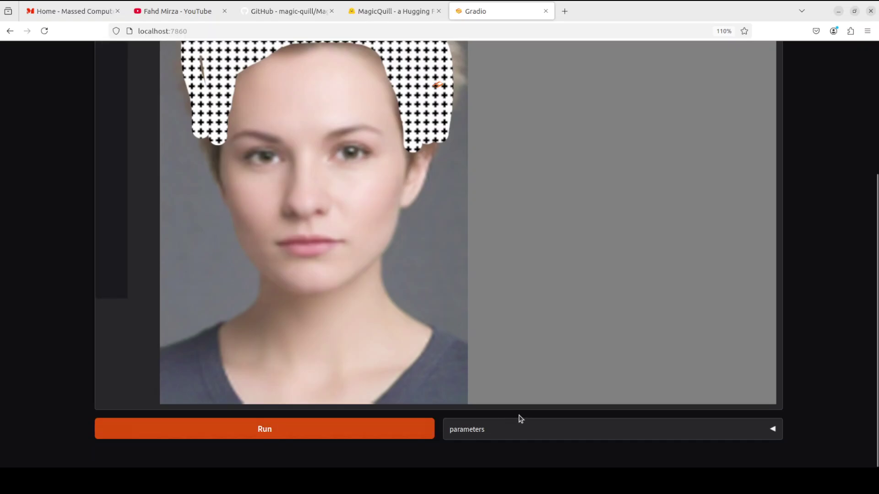
pyautogui.scroll(4, 810, 319)
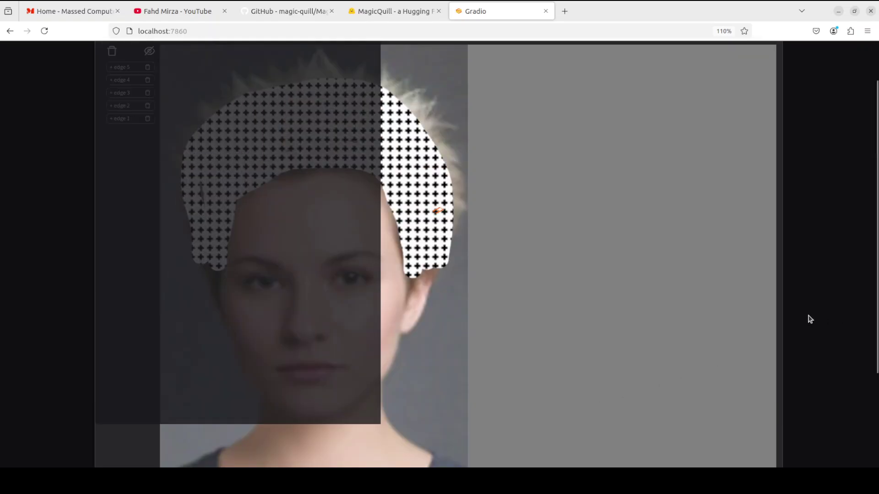
pyautogui.scroll(1, 810, 320)
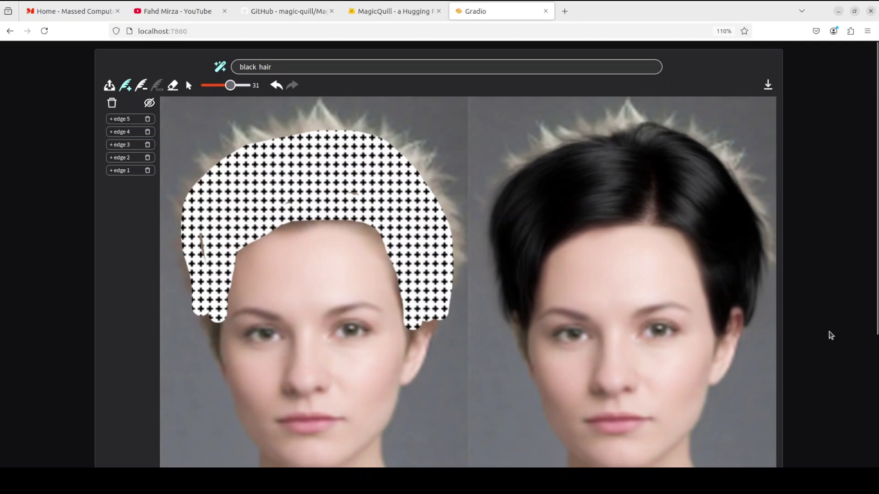
# - Switch to the MagicQuill GitHub repository page and from there to the open YouTube channel page
pyautogui.click(271, 10)
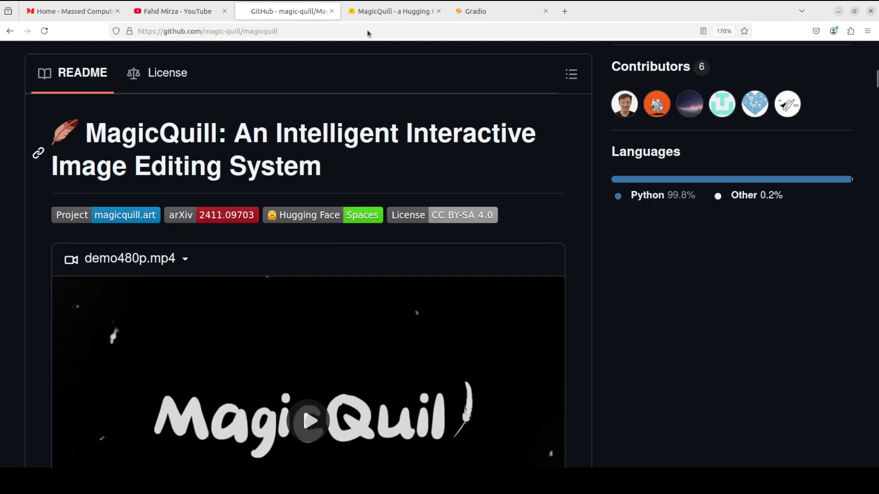
pyautogui.click(185, 12)
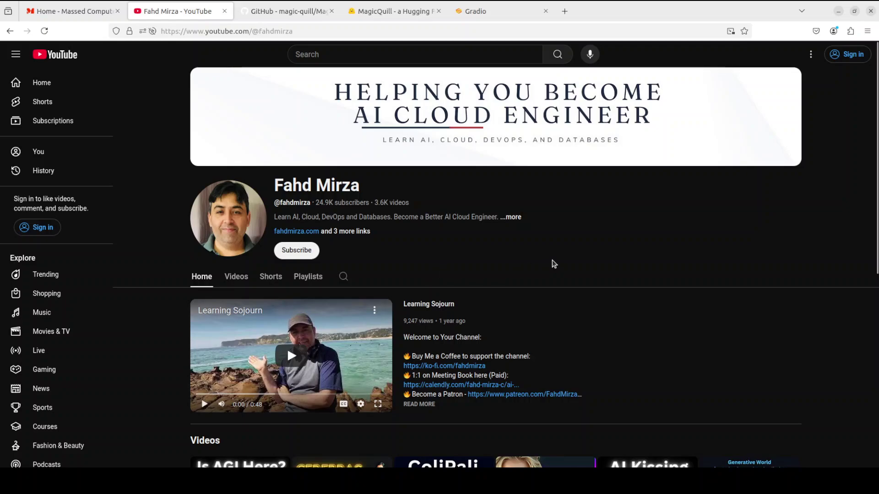